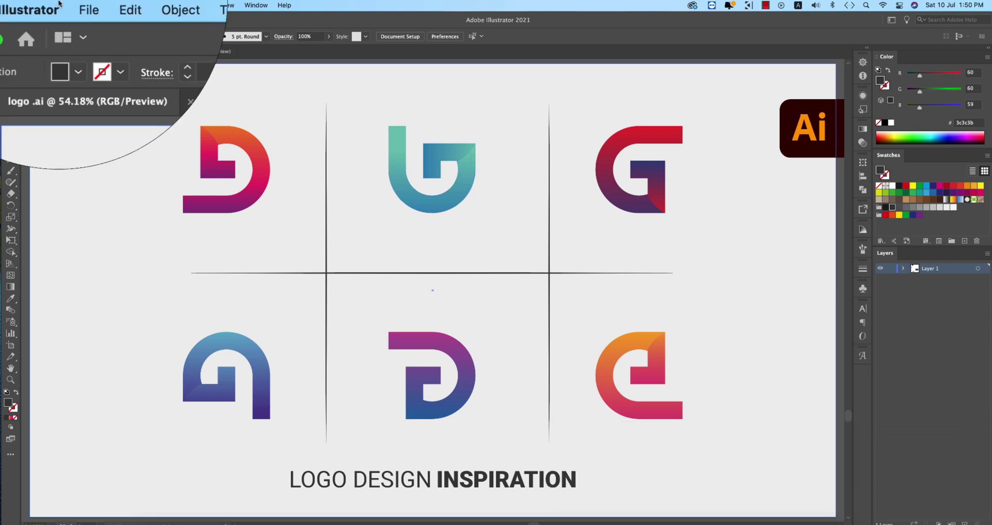
# Create a new 2000 x 2000 px RGB document named logo inspiration.
pyautogui.click(73, 5)
pyautogui.click(498, 166)
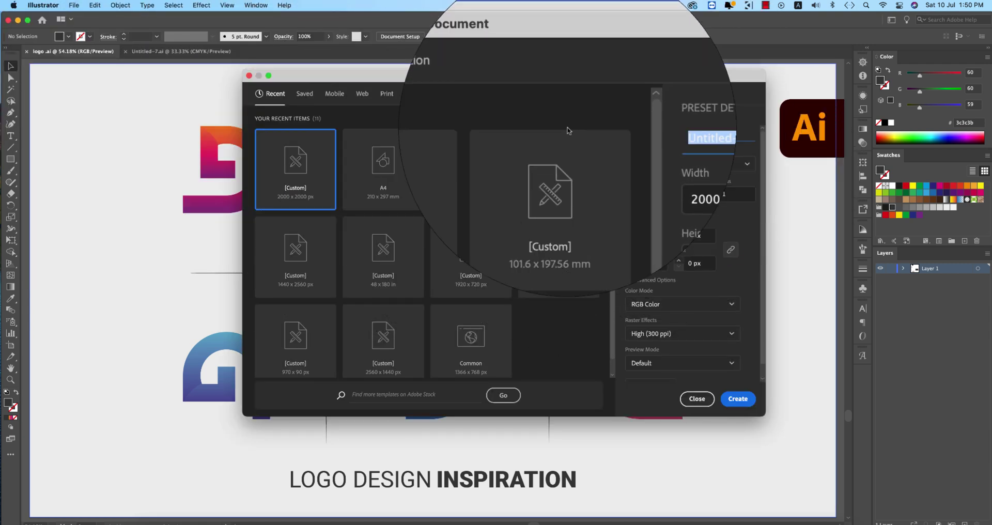
pyautogui.press('BackSpace')
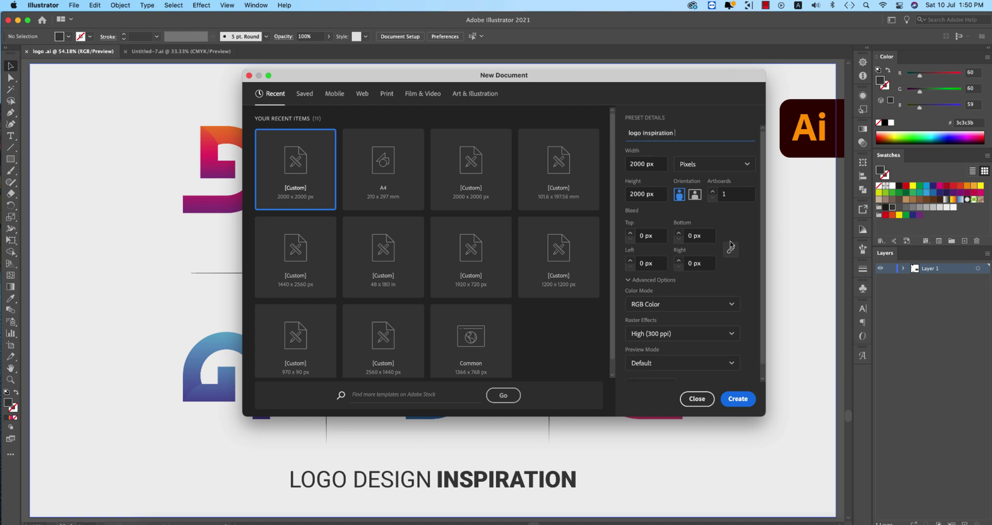
pyautogui.click(733, 399)
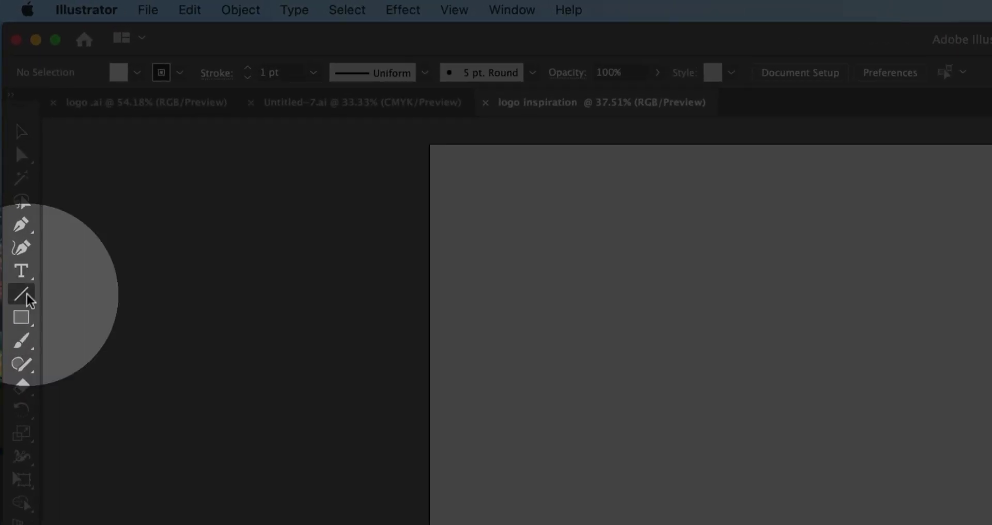
# Draw a vertical line about 1267 px long in the artboard's left part and place a copy about 58 px to its right.
pyautogui.click(10, 147)
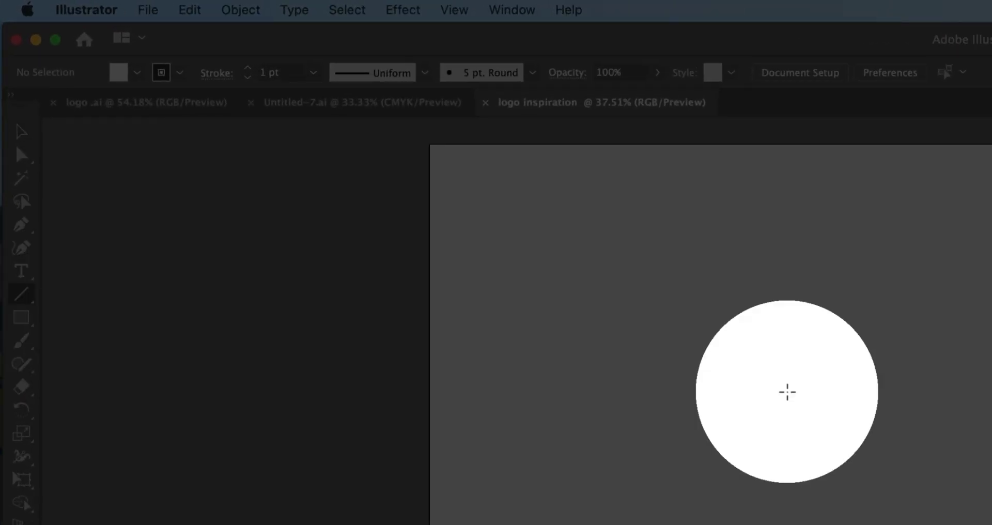
pyautogui.moveTo(292, 147); pyautogui.dragTo(304, 423)
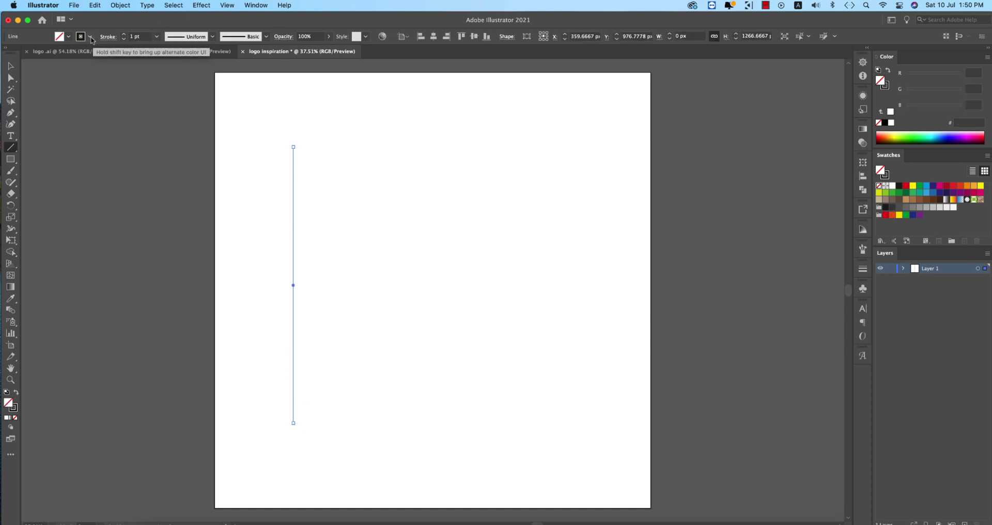
pyautogui.press('v')
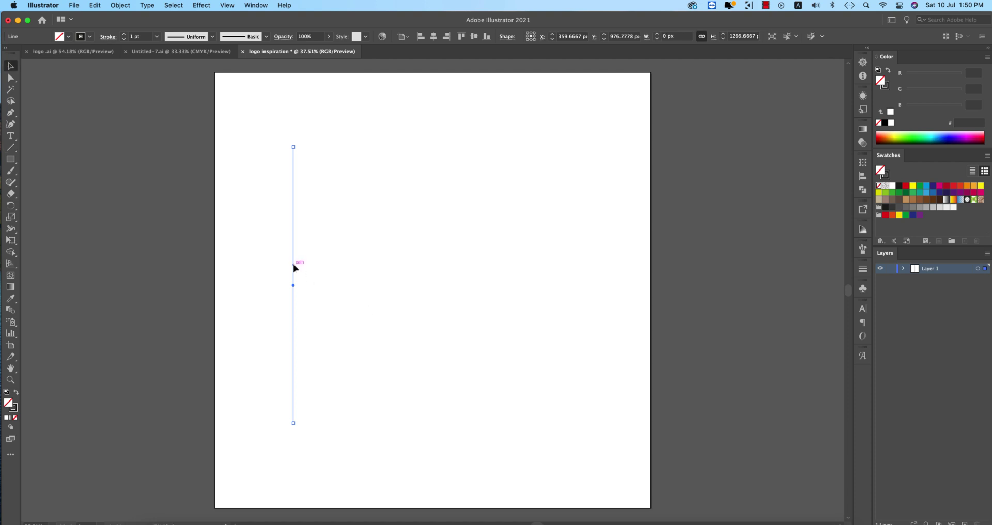
pyautogui.moveTo(296, 266); pyautogui.dragTo(307, 268)
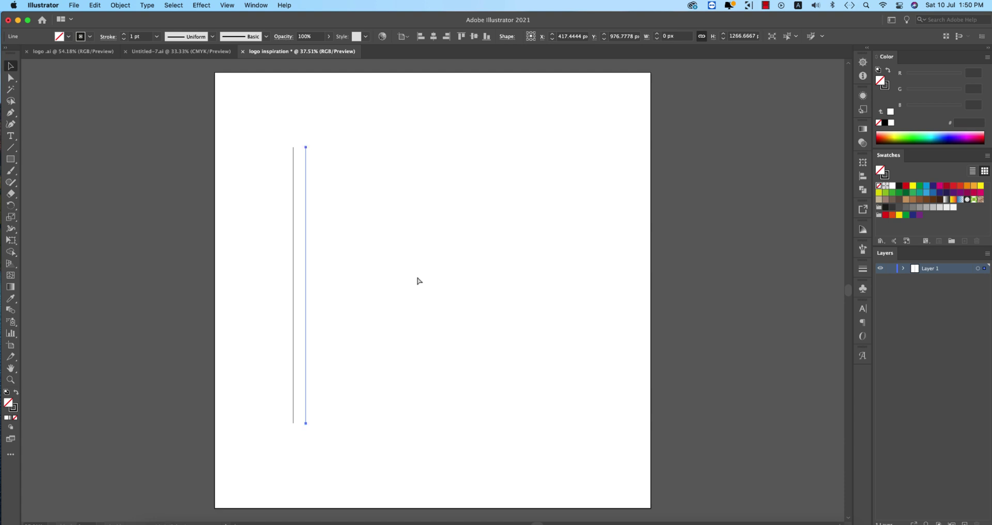
# Repeat the copy at the same spacing until there are 12 evenly spaced vertical lines.
pyautogui.press('super+d')
pyautogui.press('super+d')
pyautogui.press('super+d')
pyautogui.press('super+d')
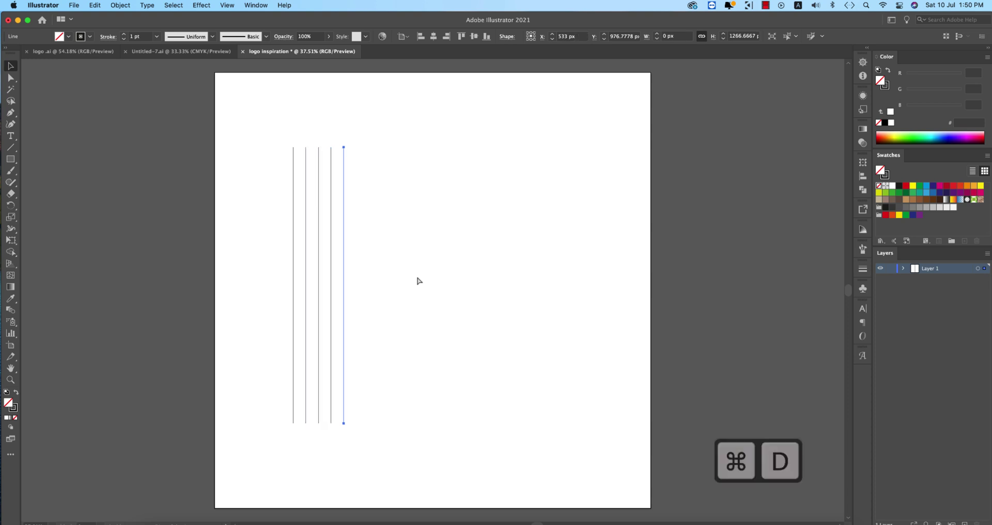
pyautogui.press('super+d')
pyautogui.press('super+d')
pyautogui.press('super+d')
pyautogui.press('super+d')
pyautogui.press('super+d')
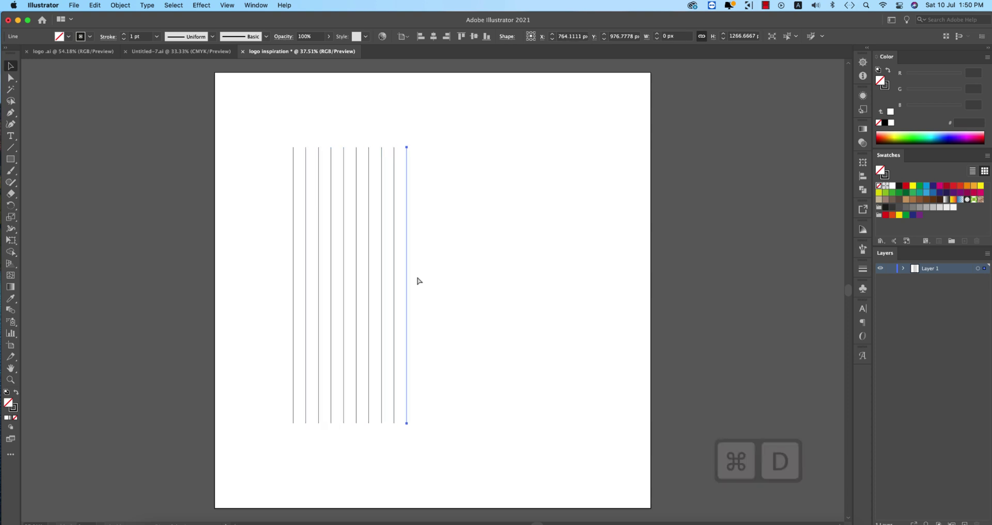
pyautogui.press('super+d')
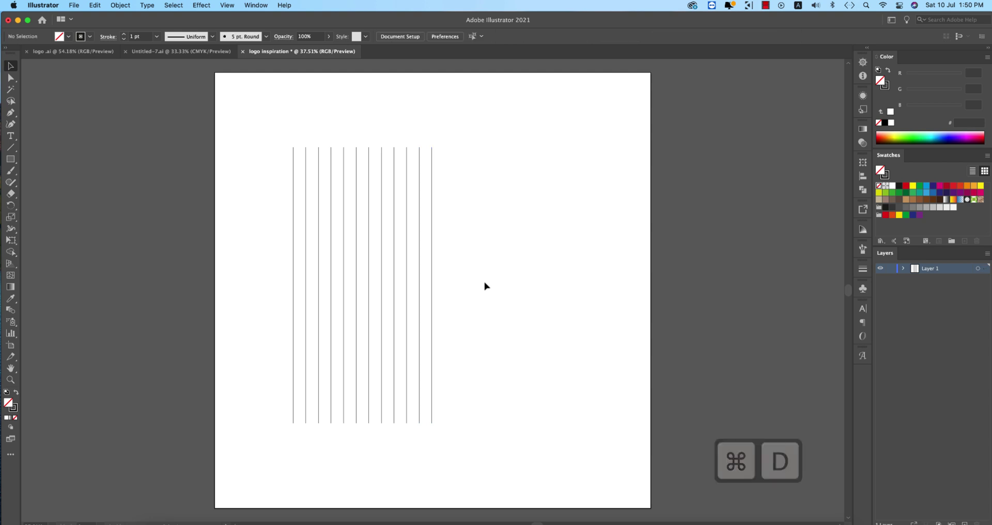
# Group all the vertical lines and centre the group horizontally and vertically on the artboard.
pyautogui.moveTo(485, 282); pyautogui.dragTo(272, 304)
pyautogui.press('super+g')
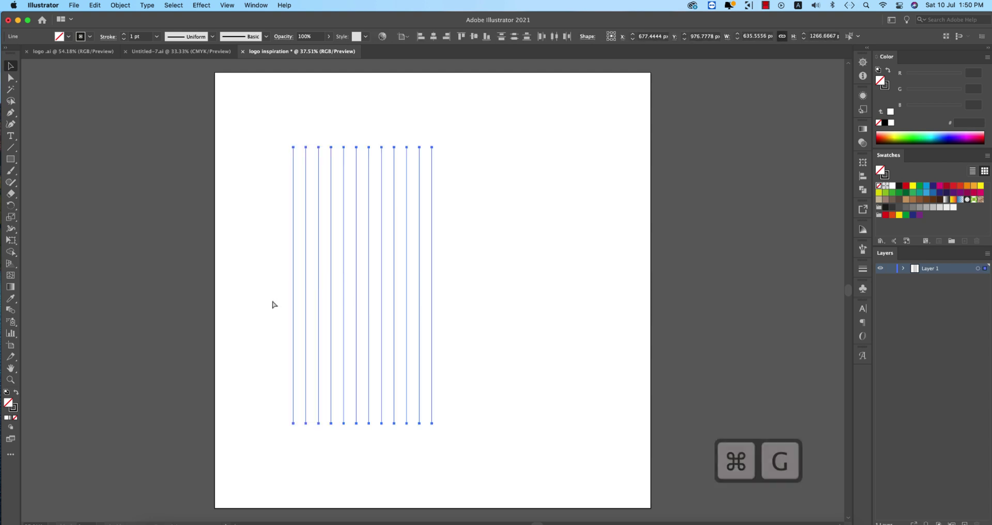
pyautogui.click(437, 38)
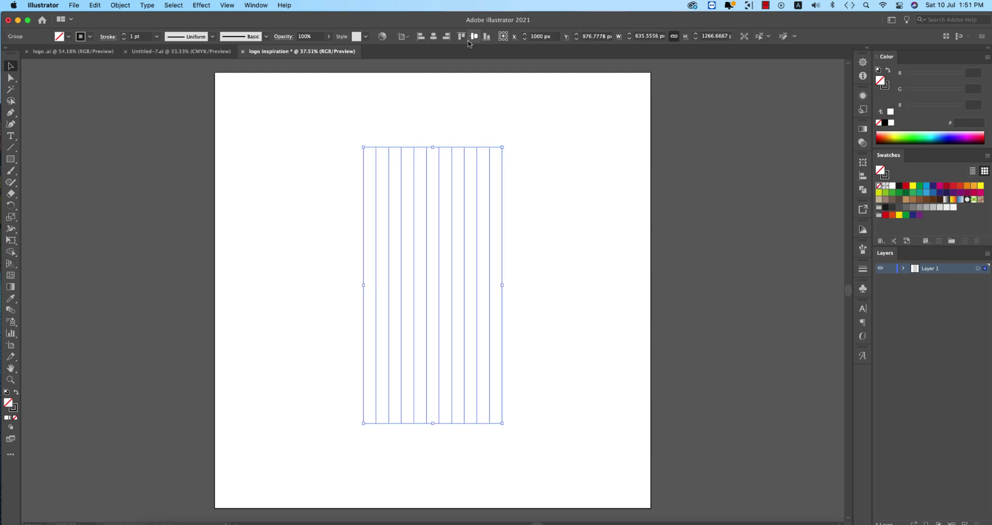
pyautogui.click(475, 37)
pyautogui.click(403, 37)
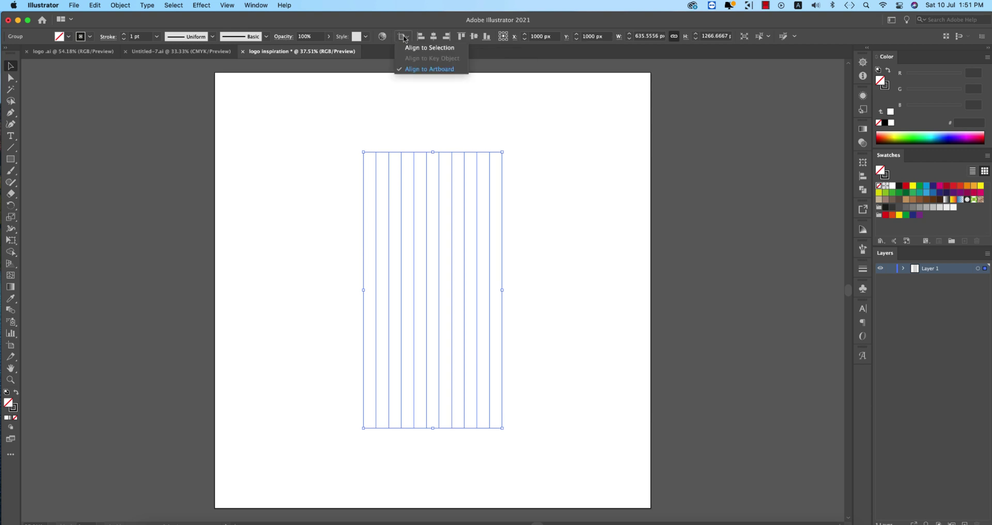
pyautogui.click(410, 70)
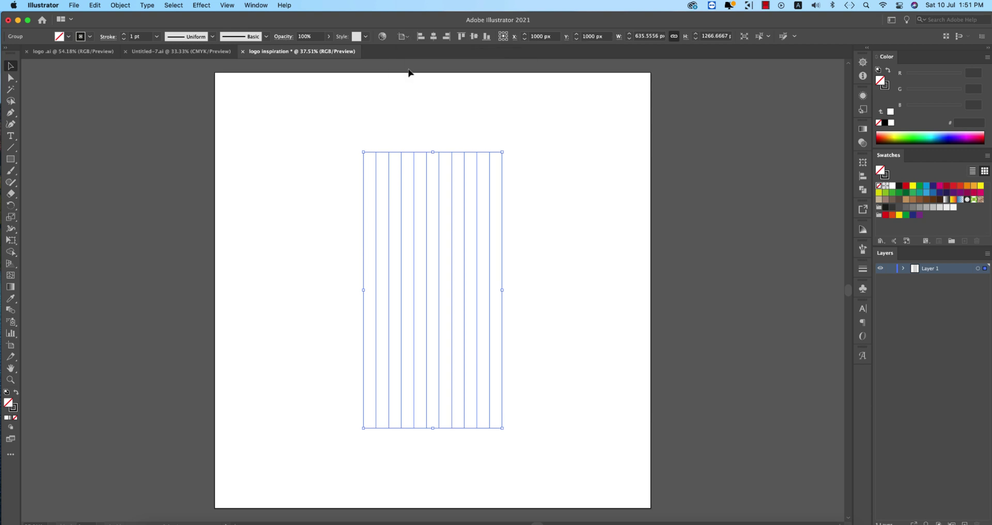
# Make a copy of the line group rotated by 90° to form a crossing grid.
pyautogui.rightClick(517, 183)
pyautogui.moveTo(531, 300)
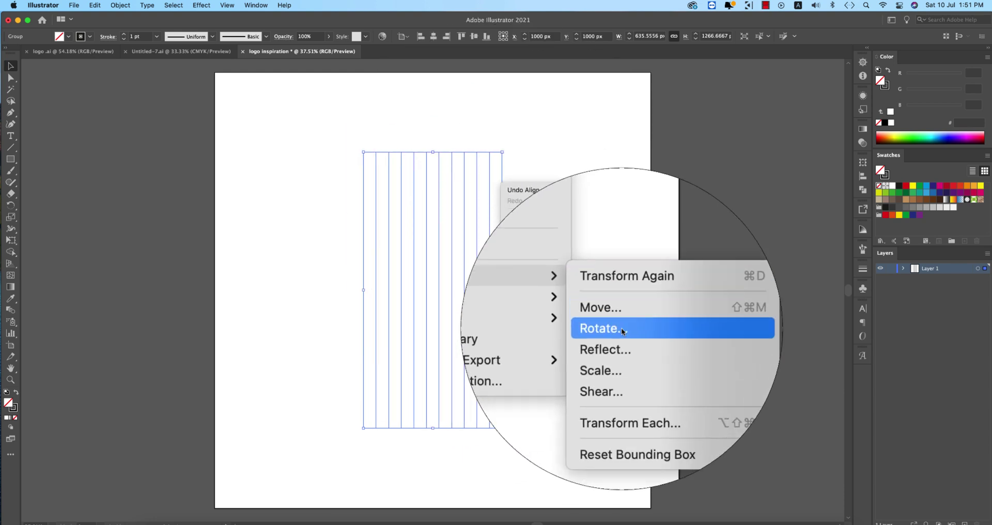
pyautogui.click(621, 327)
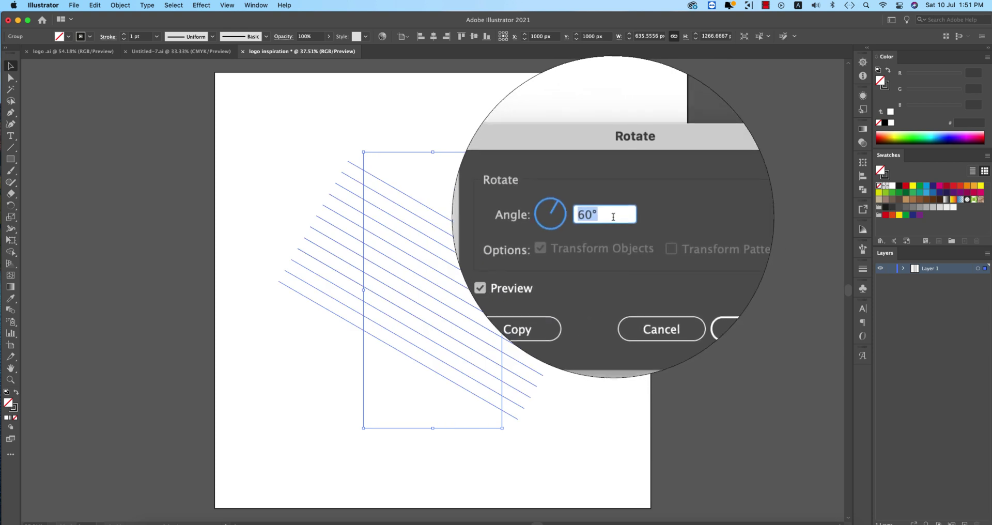
pyautogui.write('90')
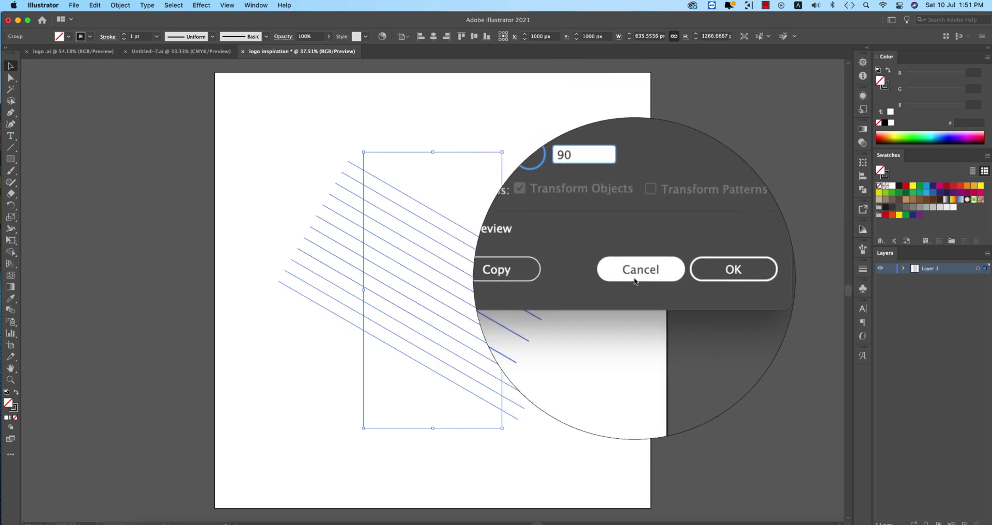
pyautogui.click(570, 275)
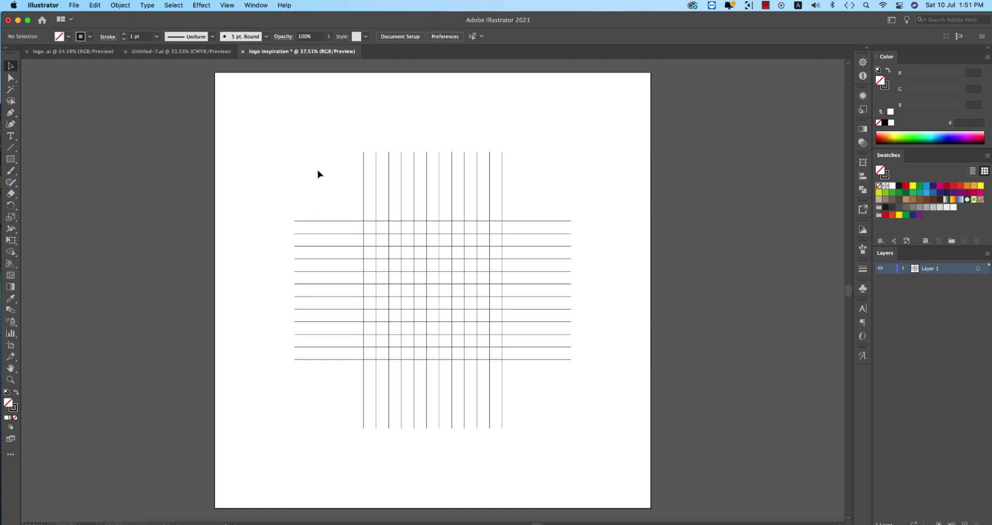
# Group the vertical and horizontal line sets into one grid object.
pyautogui.moveTo(318, 174); pyautogui.dragTo(591, 432)
pyautogui.press('super+g')
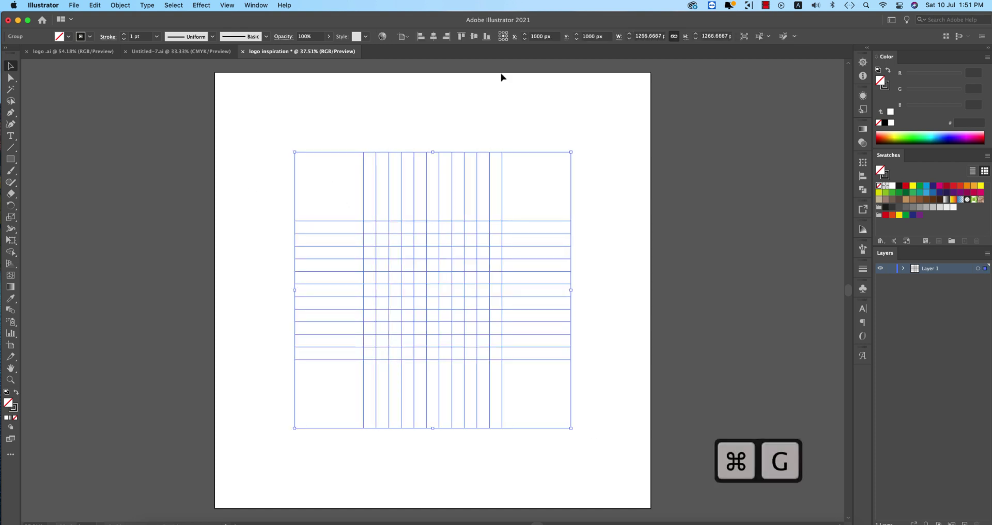
pyautogui.click(505, 111)
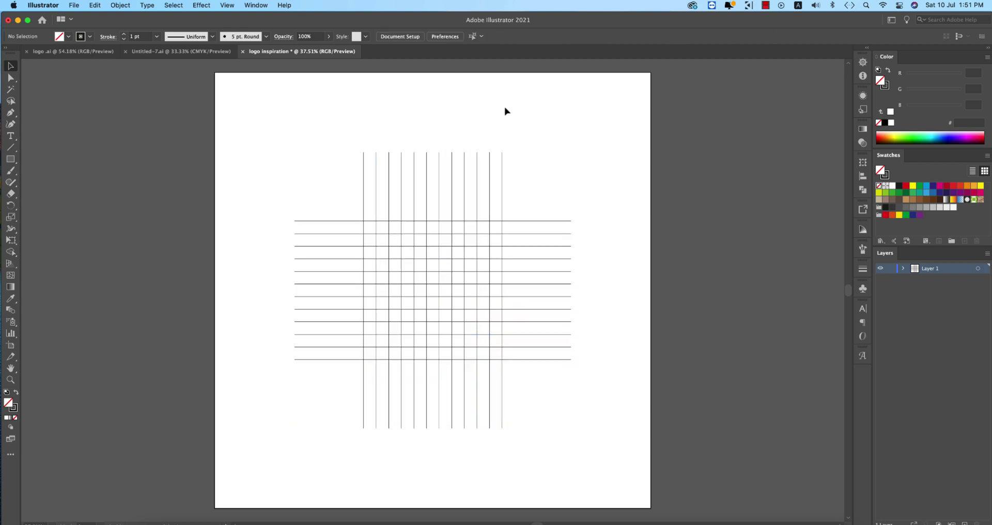
# Draw a circle over the grid's middle and resize it to about 636 px so it touches the outermost grid lines.
pyautogui.click(10, 159)
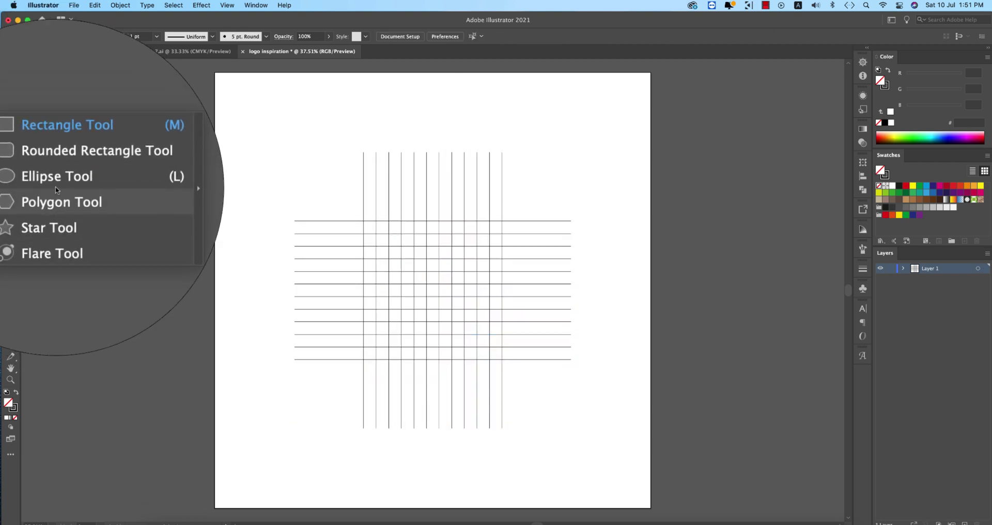
pyautogui.click(57, 183)
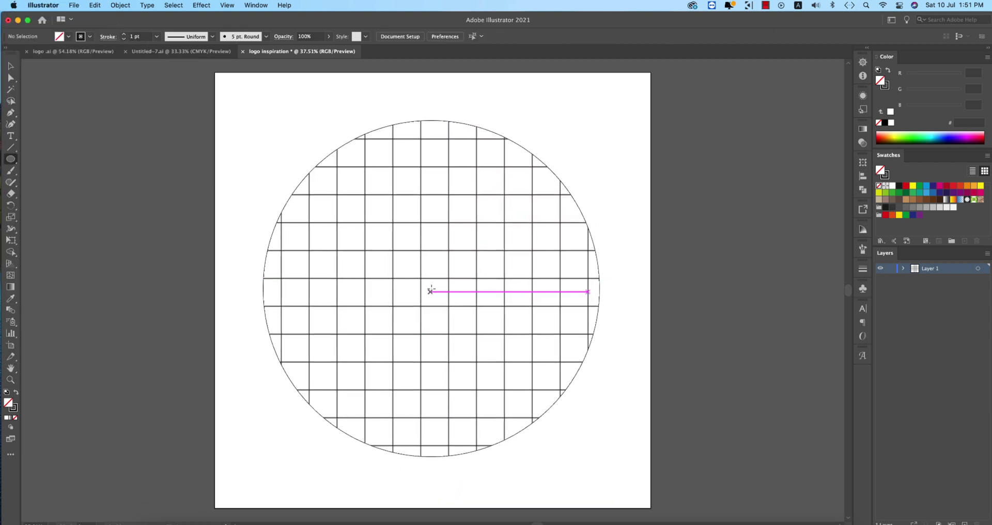
pyautogui.press('cmd+z')
pyautogui.press('cmd+z')
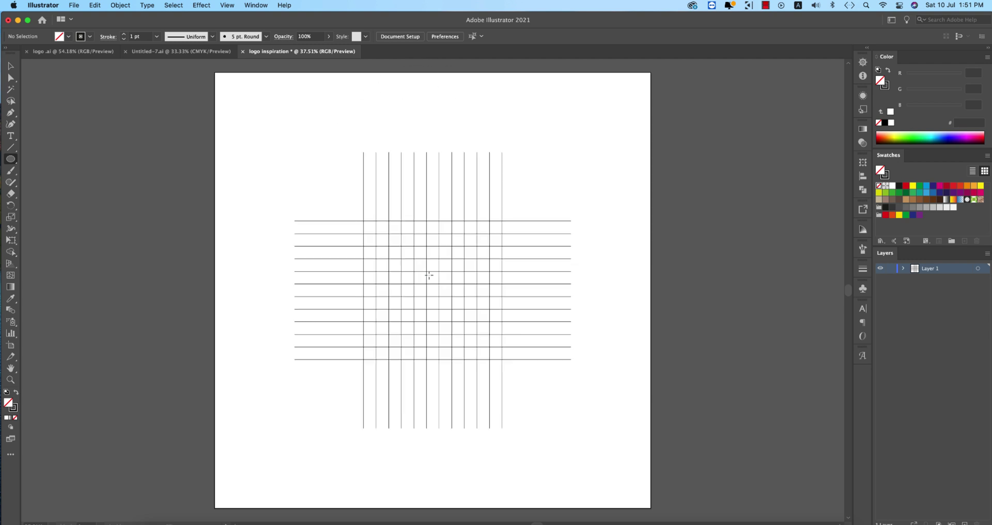
pyautogui.moveTo(433, 280); pyautogui.dragTo(470, 360)
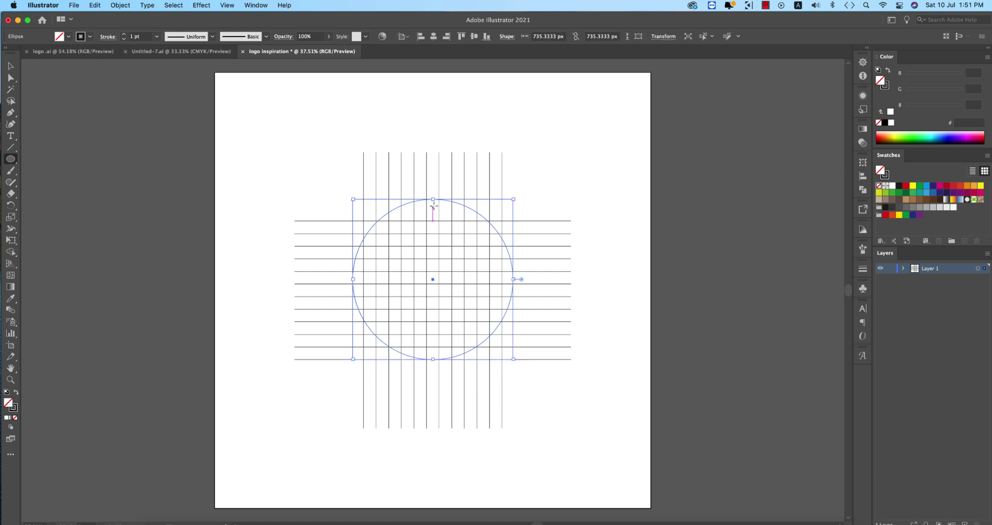
pyautogui.moveTo(433, 199); pyautogui.dragTo(433, 221)
# Duplicate the circle in place and shrink the copy about its centre to 520 px, one grid line inward.
pyautogui.press('super+equal')
pyautogui.press('super+equal')
pyautogui.press('super+equal')
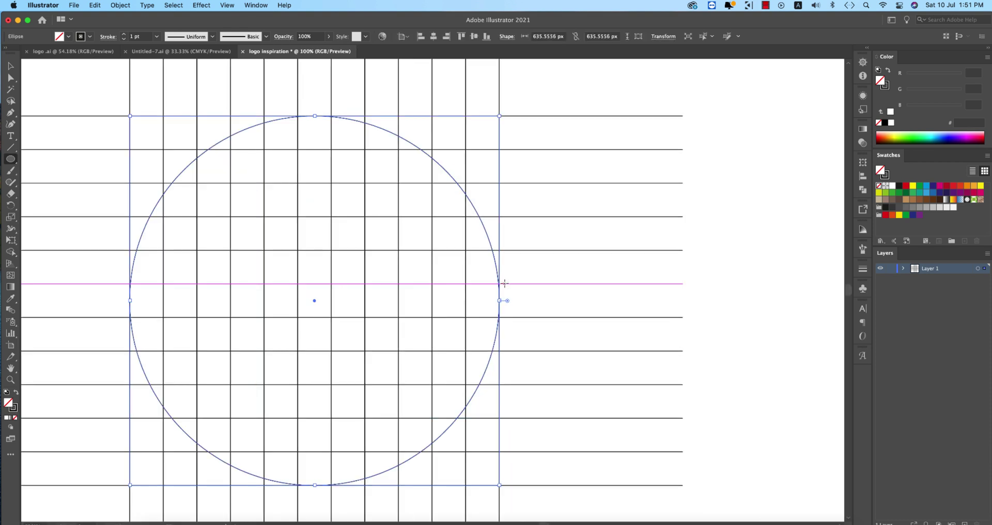
pyautogui.press('super+c')
pyautogui.press('super+f')
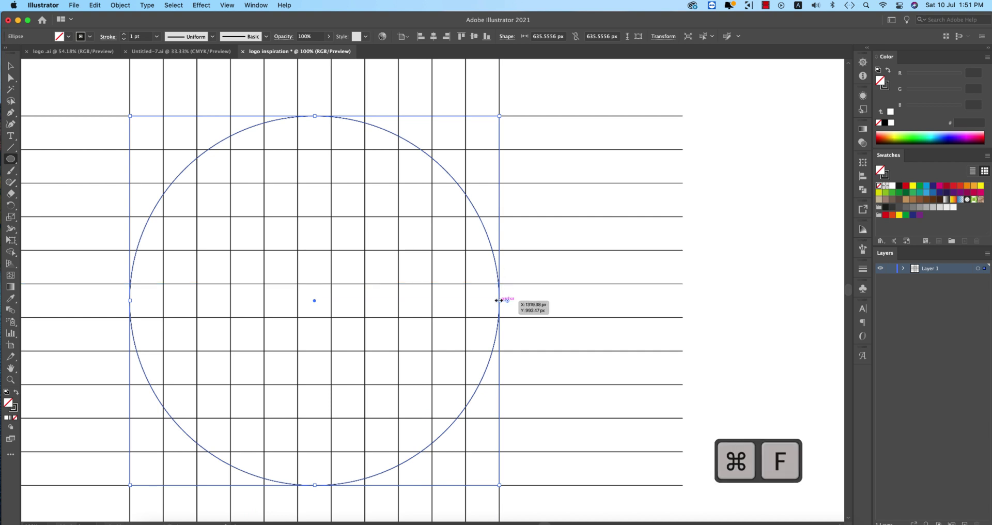
pyautogui.moveTo(499, 300); pyautogui.dragTo(464, 301)
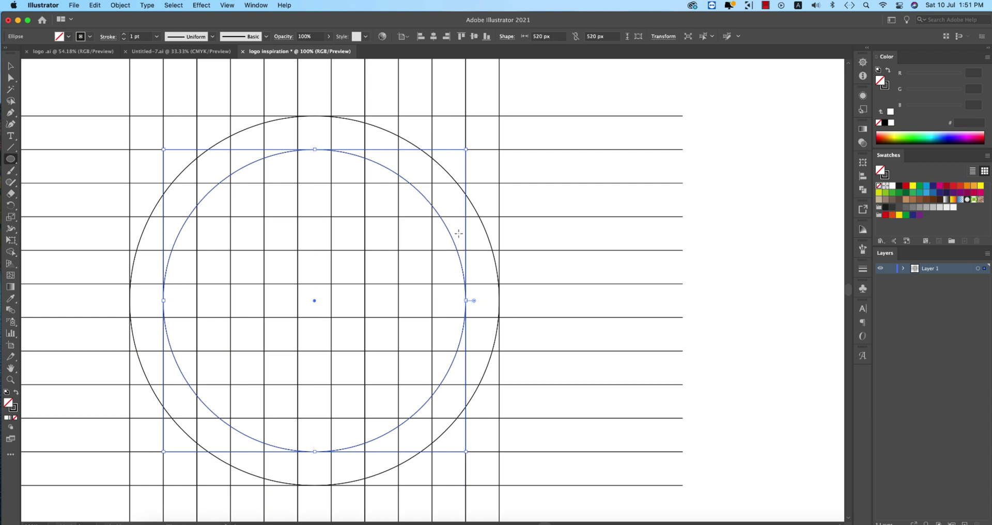
# Add three more concentric circles, each one grid line further in, down to about 173 px in diameter.
pyautogui.press('super+c')
pyautogui.press('super+f')
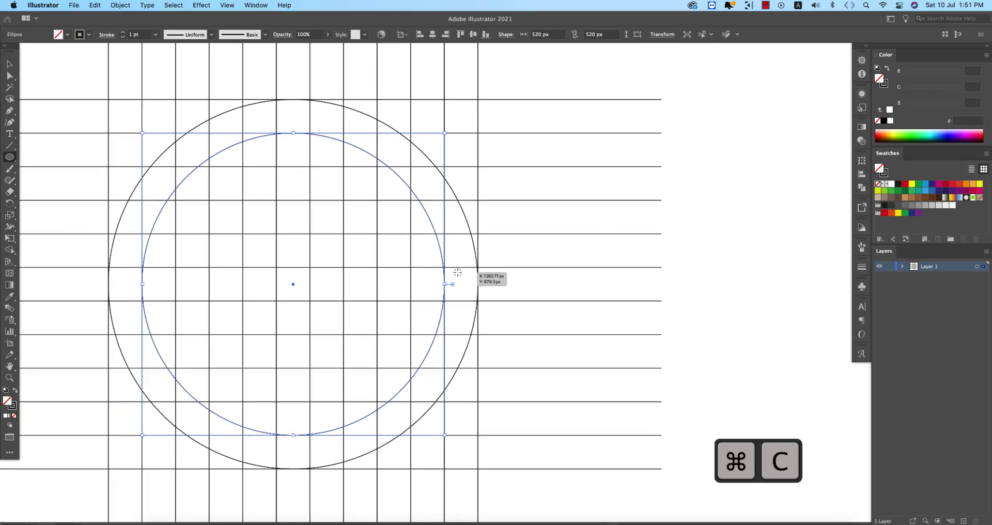
pyautogui.moveTo(444, 284); pyautogui.dragTo(343, 284)
pyautogui.press('super+c')
pyautogui.press('super+f')
pyautogui.press('super+c')
pyautogui.press('super+f')
pyautogui.scroll(-3, 449, 300)
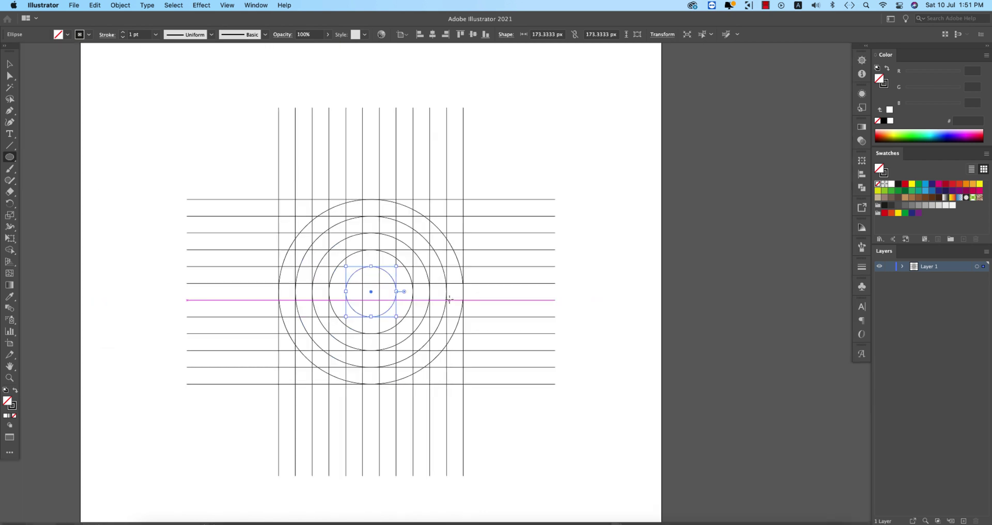
pyautogui.press('v')
pyautogui.hscroll(-3, 558, 393)
pyautogui.click(587, 405)
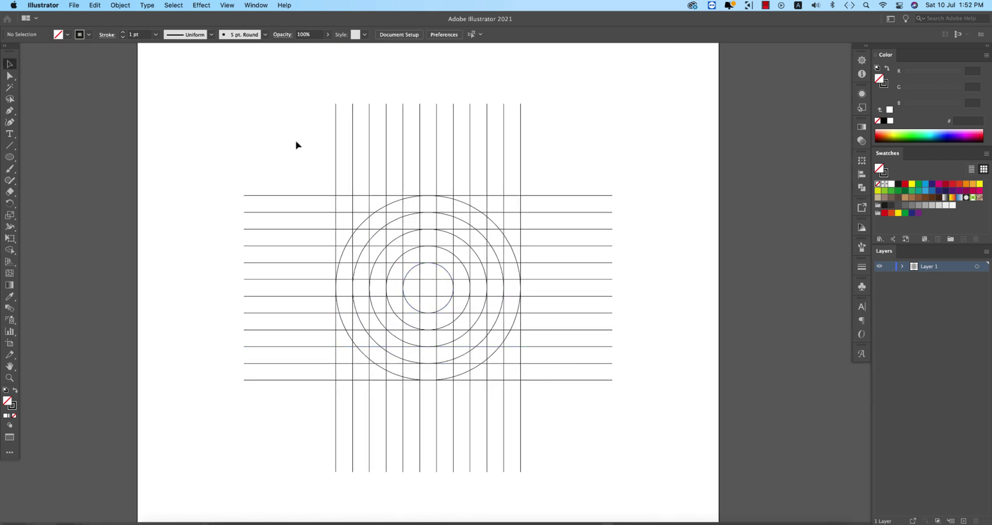
# With the whole grid and circles selected, use Shape Builder to merge the cells above the innermost circle into a horizontal bar.
pyautogui.moveTo(266, 118); pyautogui.dragTo(591, 367)
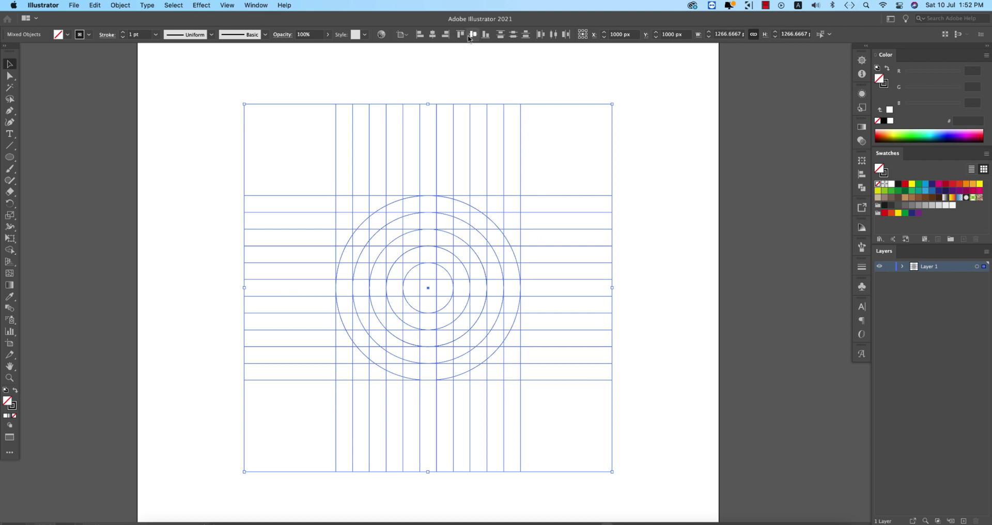
pyautogui.click(638, 194)
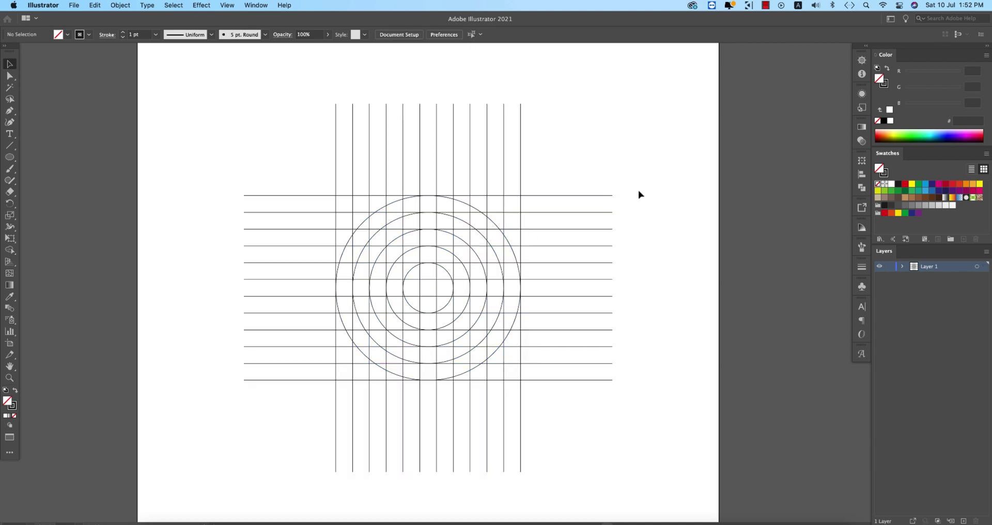
pyautogui.scroll(2, 391, 247)
pyautogui.hotkey('shift', 'm')
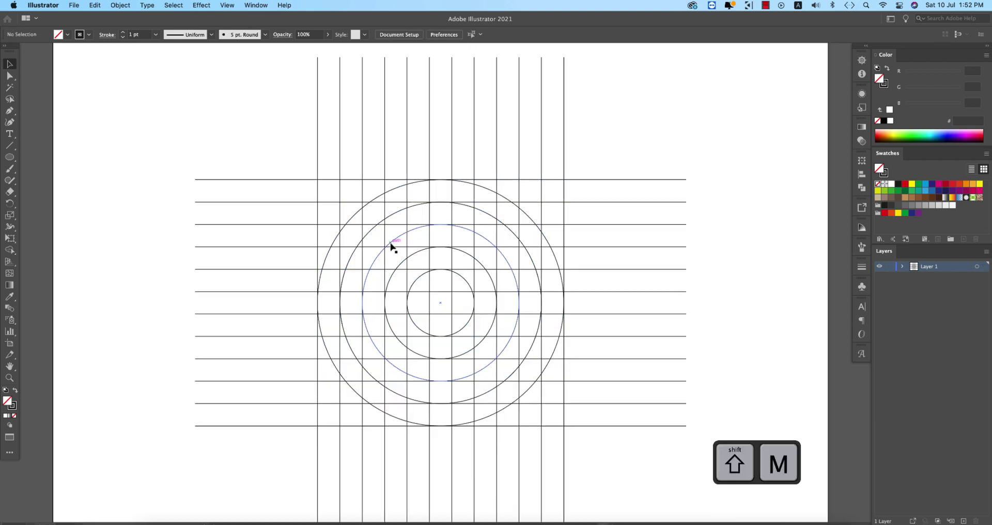
pyautogui.press('super+a')
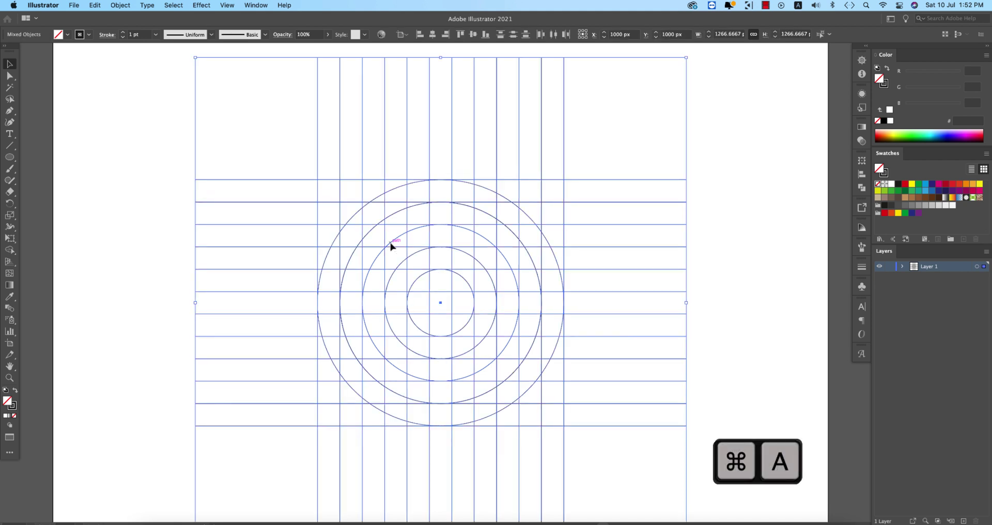
pyautogui.hotkey('shift', 'm')
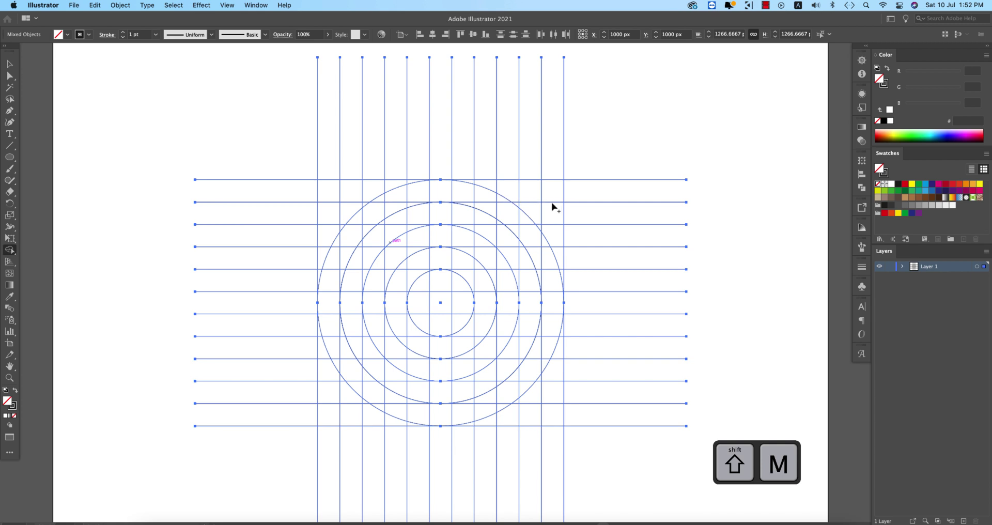
pyautogui.scroll(1, 482, 316)
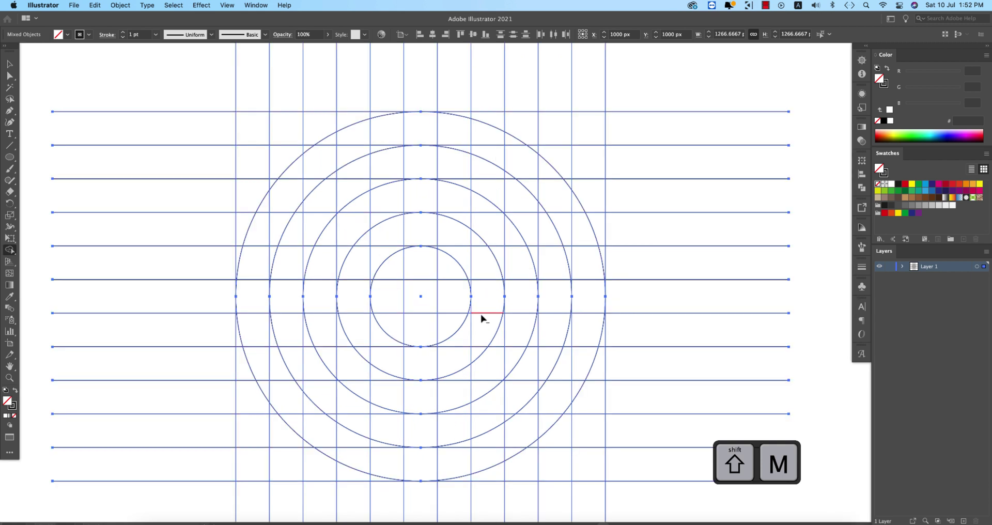
pyautogui.scroll(1, 482, 317)
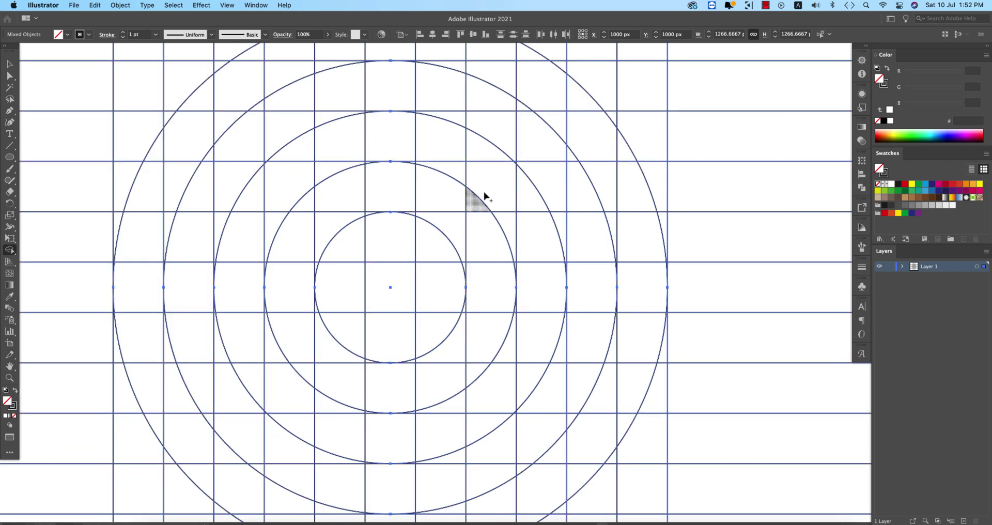
pyautogui.moveTo(492, 187); pyautogui.dragTo(397, 187)
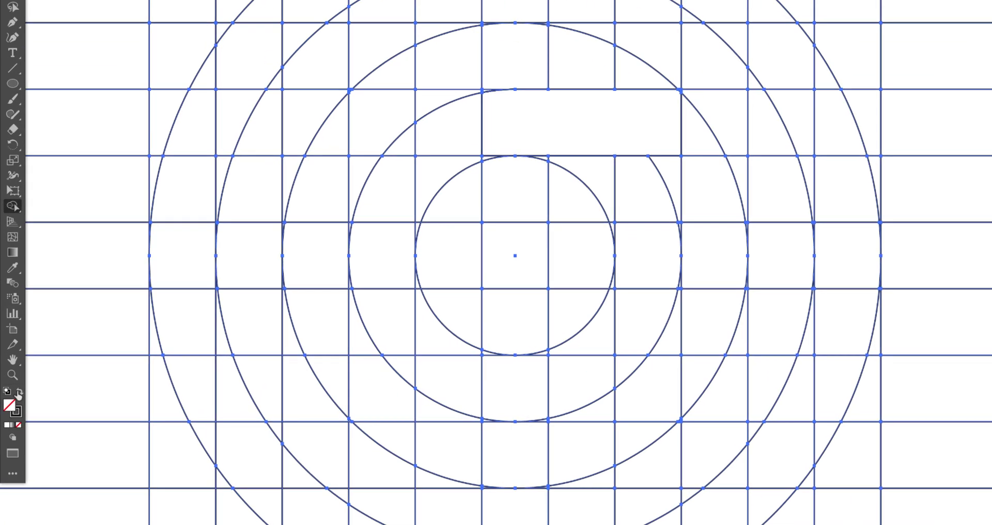
# Swap fill and stroke to get a black fill, and extend the bar around the upper-left quarter of the ring between the two innermost circles.
pyautogui.click(19, 392)
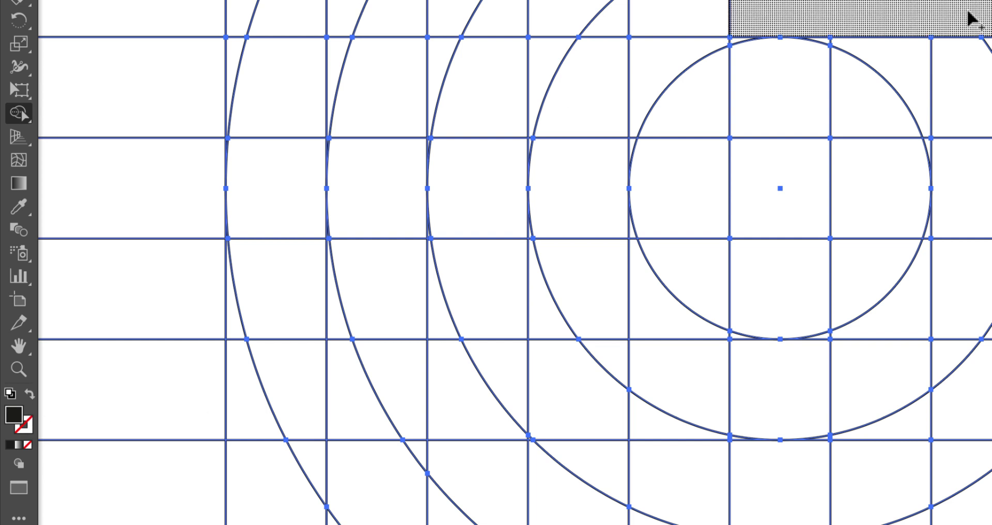
pyautogui.moveTo(785, 5); pyautogui.dragTo(712, 33)
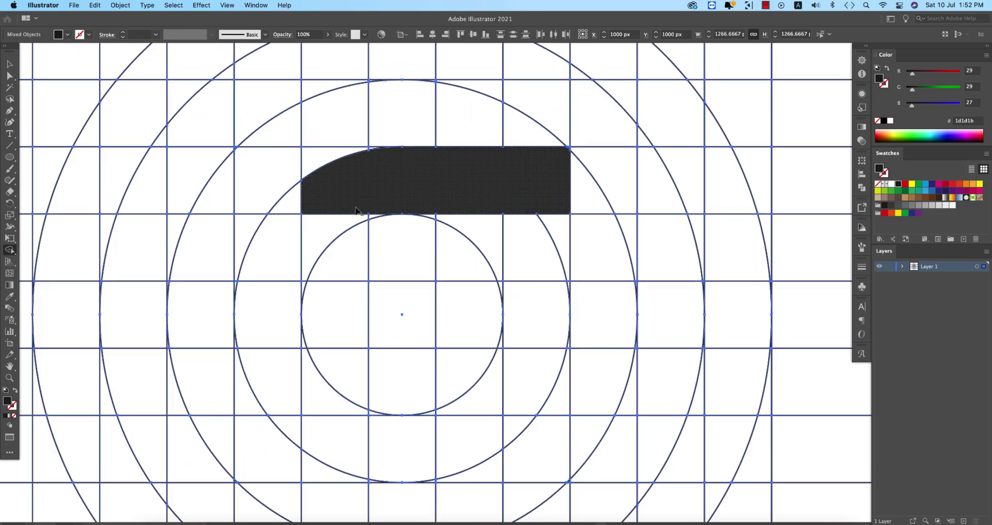
pyautogui.moveTo(366, 213)
pyautogui.mouseDown()
pyautogui.moveTo(312, 203)
pyautogui.moveTo(293, 219)
pyautogui.moveTo(299, 285)
pyautogui.moveTo(276, 356)
pyautogui.mouseUp()
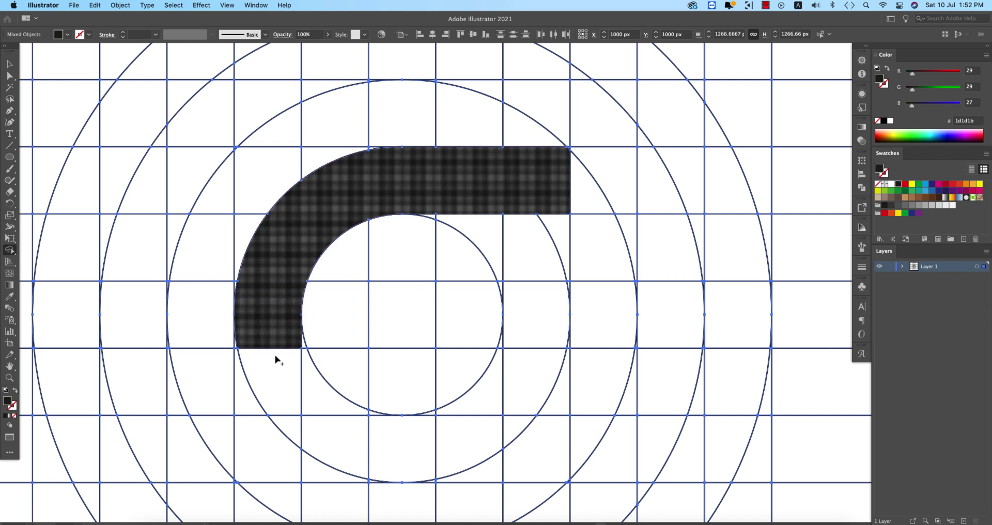
# Continue the black band around the ring's lower-left quarter and along the bottom to form a C shape.
pyautogui.moveTo(285, 313); pyautogui.dragTo(300, 442)
pyautogui.click(339, 439)
pyautogui.click(390, 438)
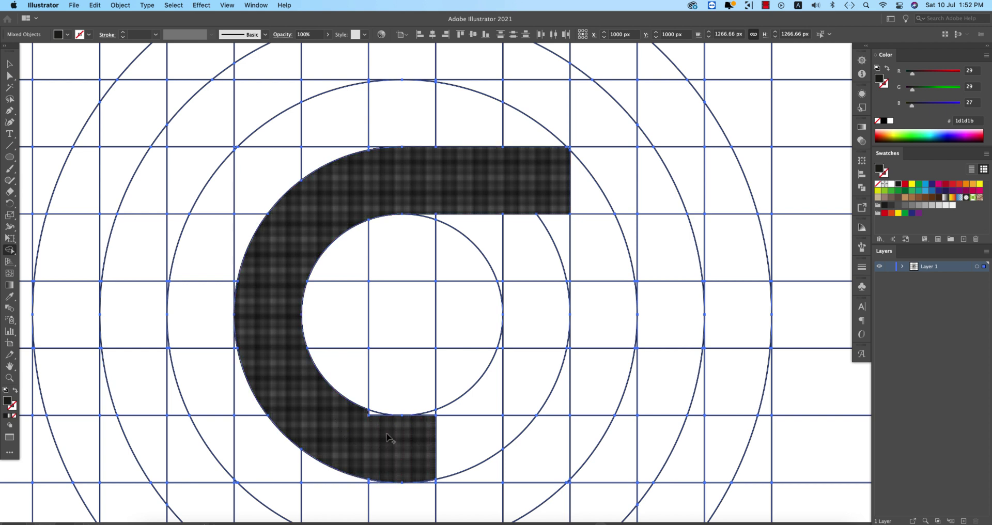
pyautogui.click(454, 456)
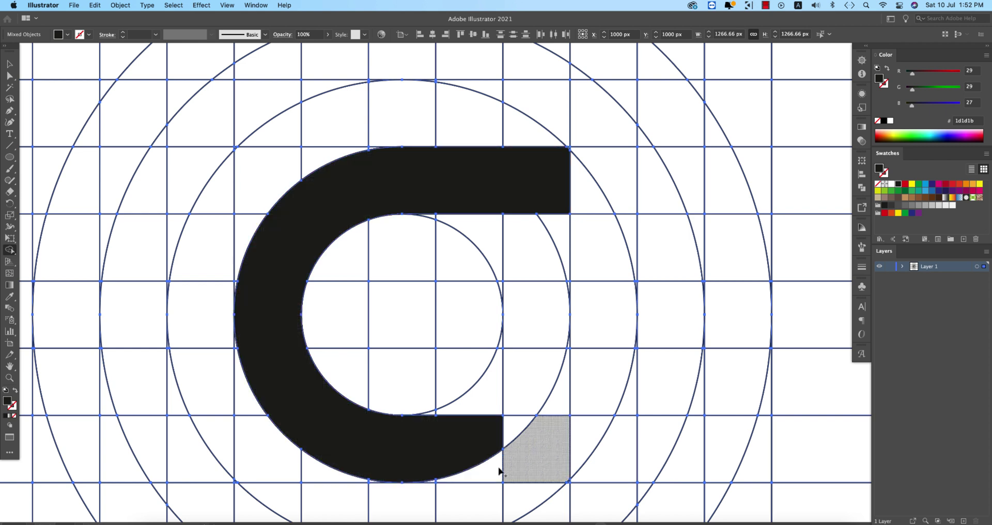
pyautogui.moveTo(494, 469); pyautogui.dragTo(532, 468)
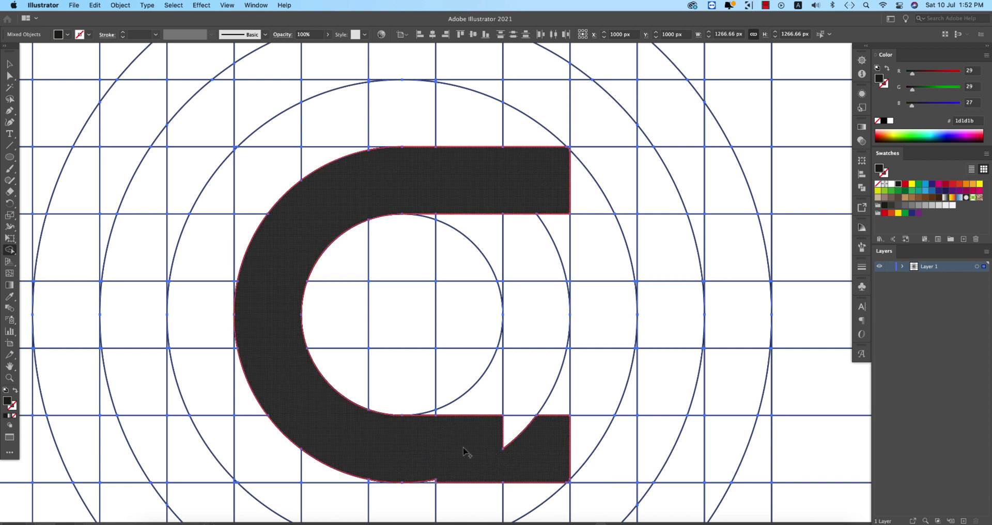
pyautogui.moveTo(505, 437); pyautogui.dragTo(473, 455)
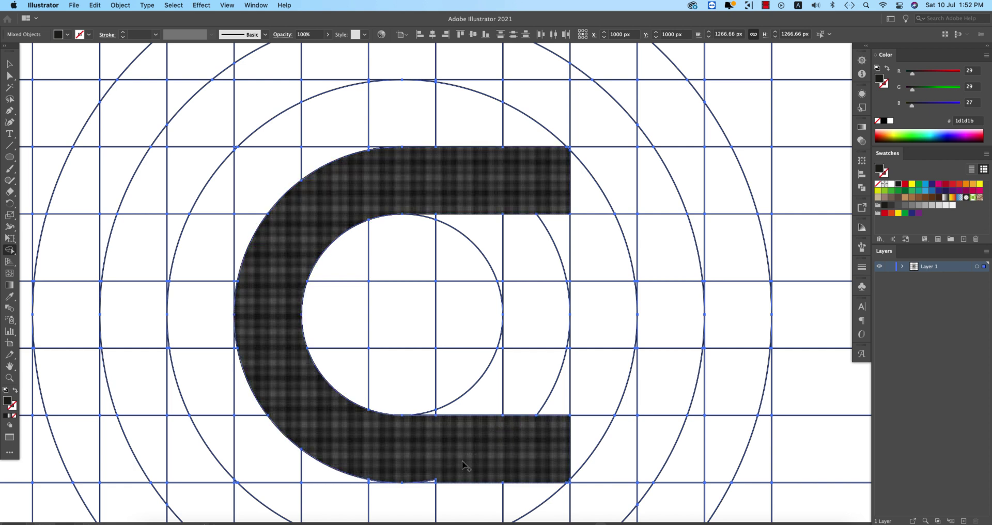
pyautogui.press('super+z')
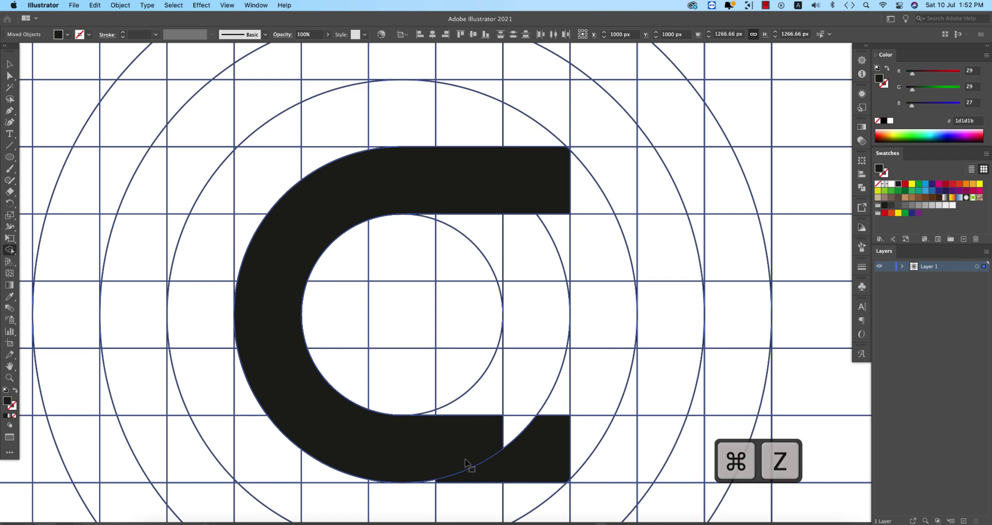
pyautogui.press('super+z')
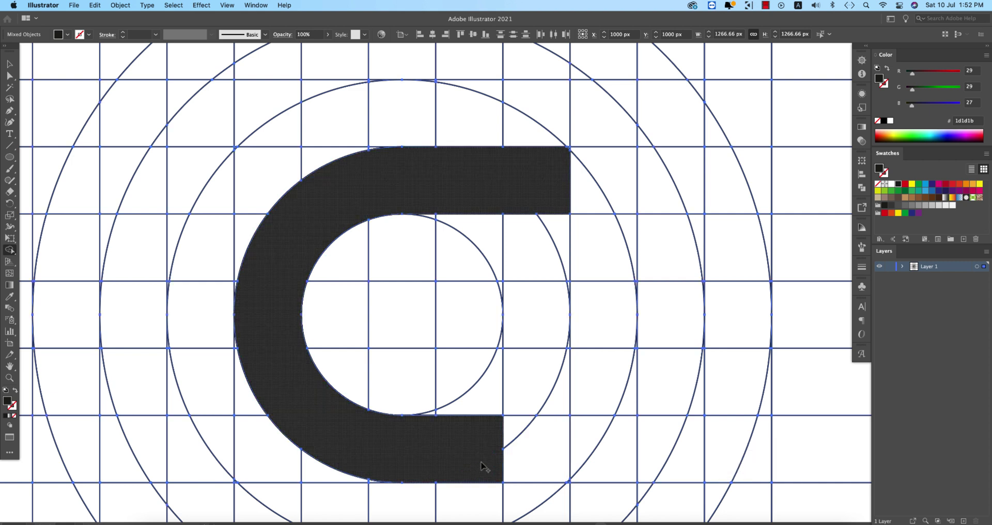
# Merge an upright stem and a two-cell inner crossbar into the shape to form a G, filling the sliver where the stem meets the ring.
pyautogui.moveTo(484, 467); pyautogui.dragTo(480, 398)
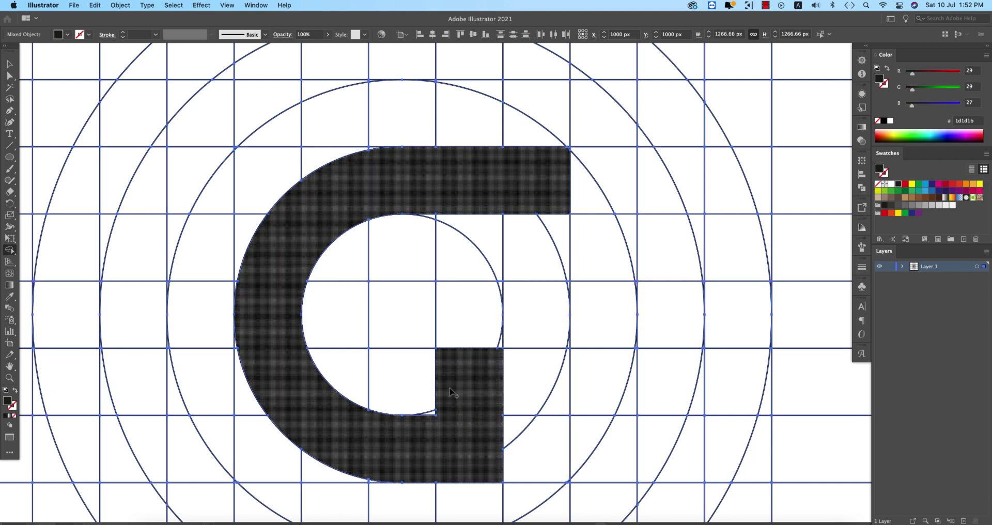
pyautogui.moveTo(493, 354)
pyautogui.mouseDown()
pyautogui.moveTo(494, 338)
pyautogui.moveTo(502, 346)
pyautogui.moveTo(416, 314)
pyautogui.mouseUp()
pyautogui.scroll(3, 424, 424)
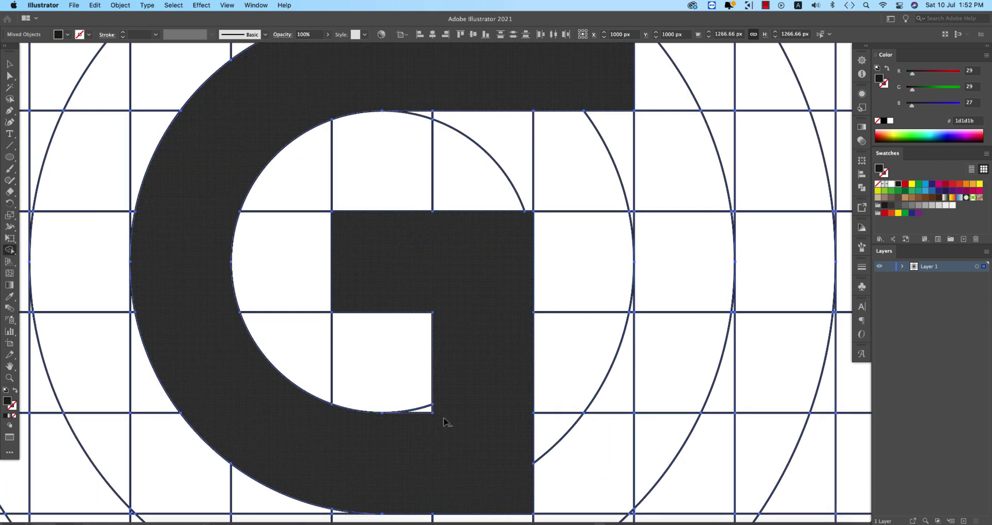
pyautogui.scroll(-3, 439, 409)
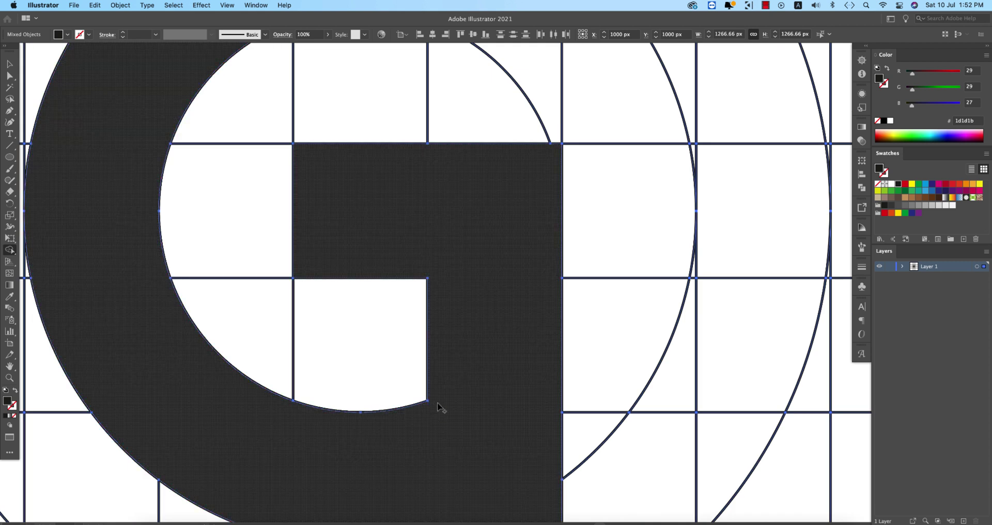
# Merge the tiny gap at the upper-right corner of the G's top arm into the black shape.
pyautogui.scroll(6, 545, 187)
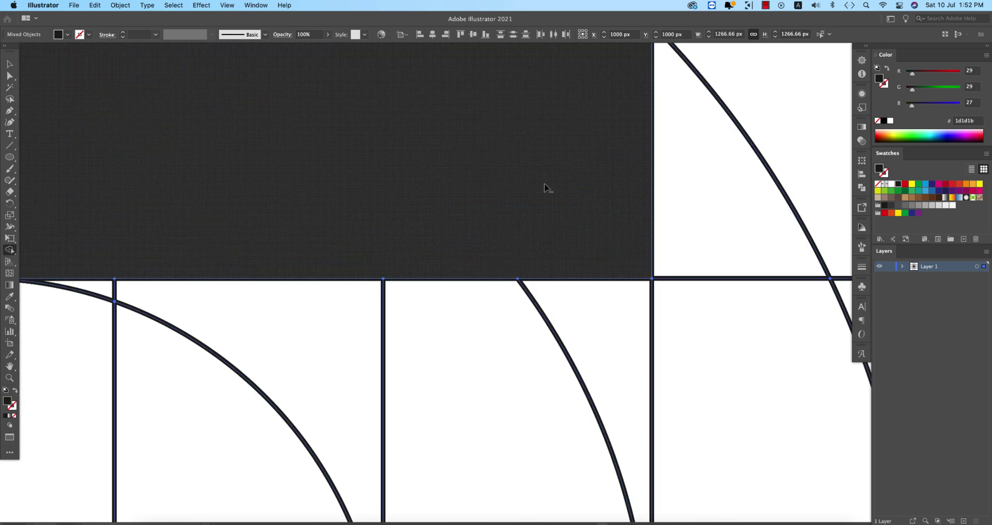
pyautogui.scroll(5, 556, 184)
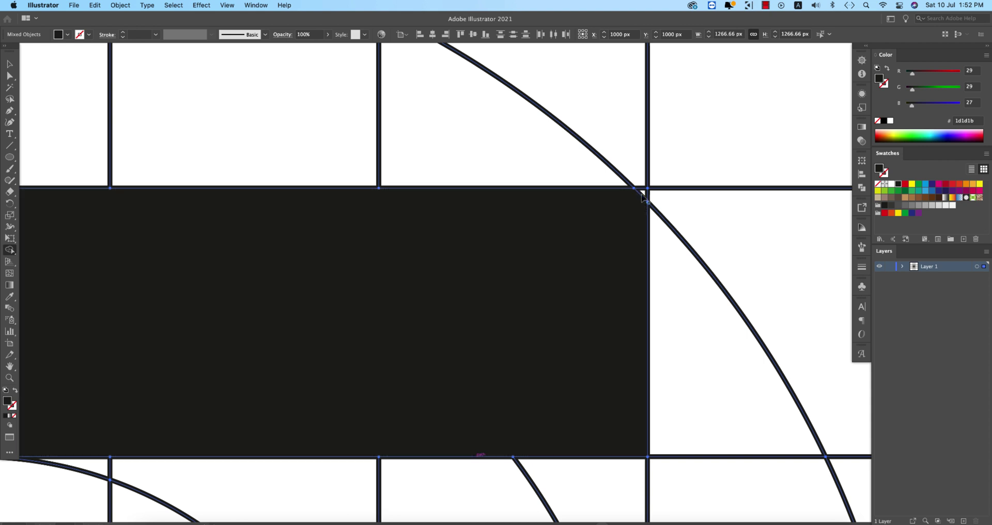
pyautogui.scroll(-4, 629, 294)
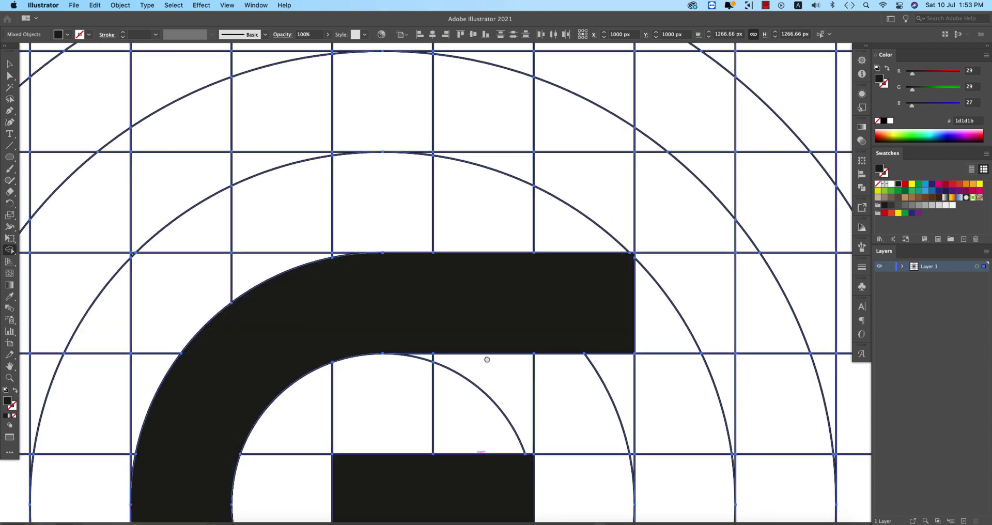
pyautogui.moveTo(487, 359); pyautogui.dragTo(658, 186)
pyautogui.moveTo(626, 379); pyautogui.dragTo(582, 358)
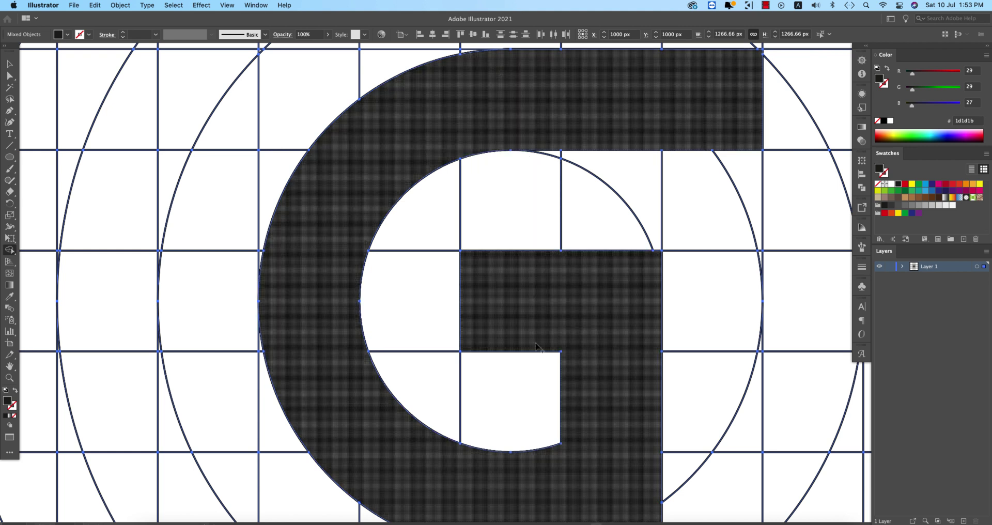
pyautogui.scroll(-5, 535, 346)
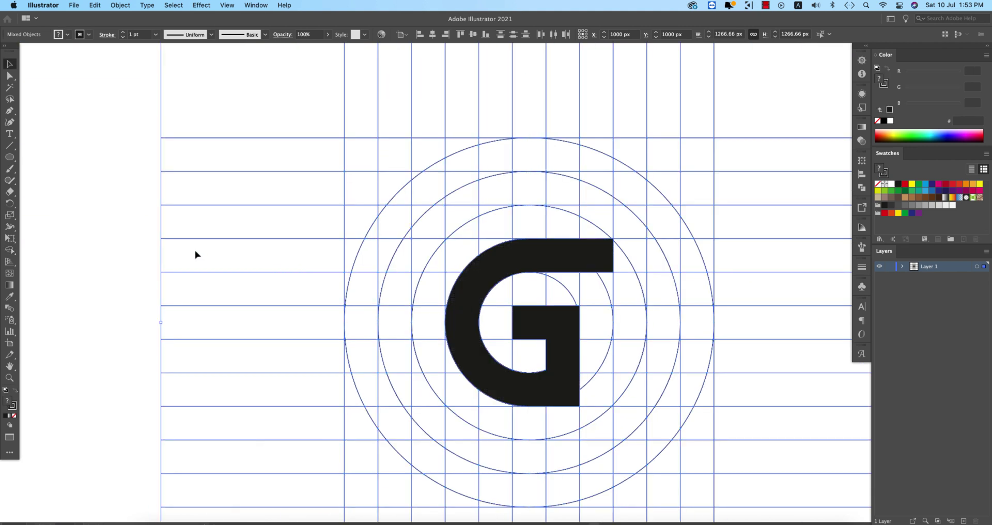
# Select all construction lines and circles with the Magic Wand tool and delete them, keeping only the black G.
pyautogui.press('v')
pyautogui.click(133, 244)
pyautogui.hscroll(1, 626, 177)
pyautogui.scroll(-3, 598, 182)
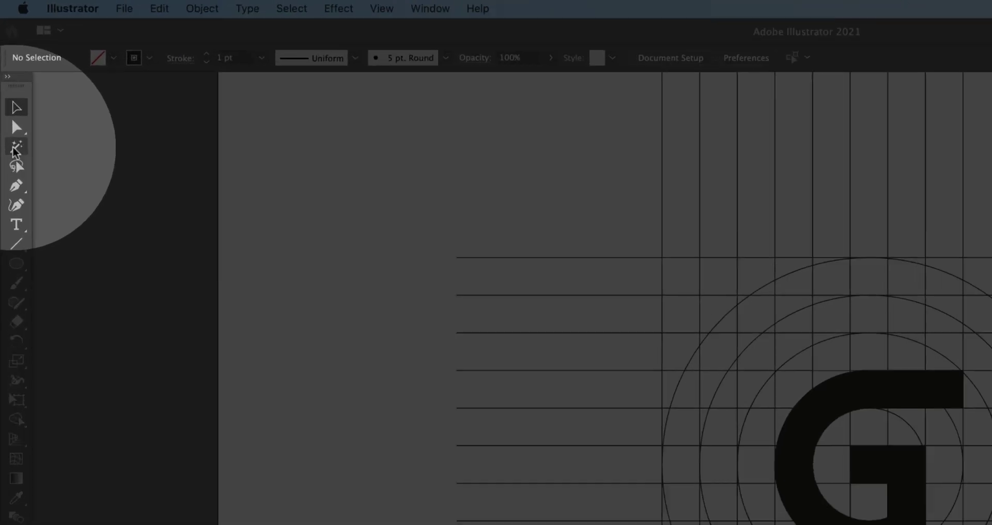
pyautogui.click(9, 87)
pyautogui.click(834, 288)
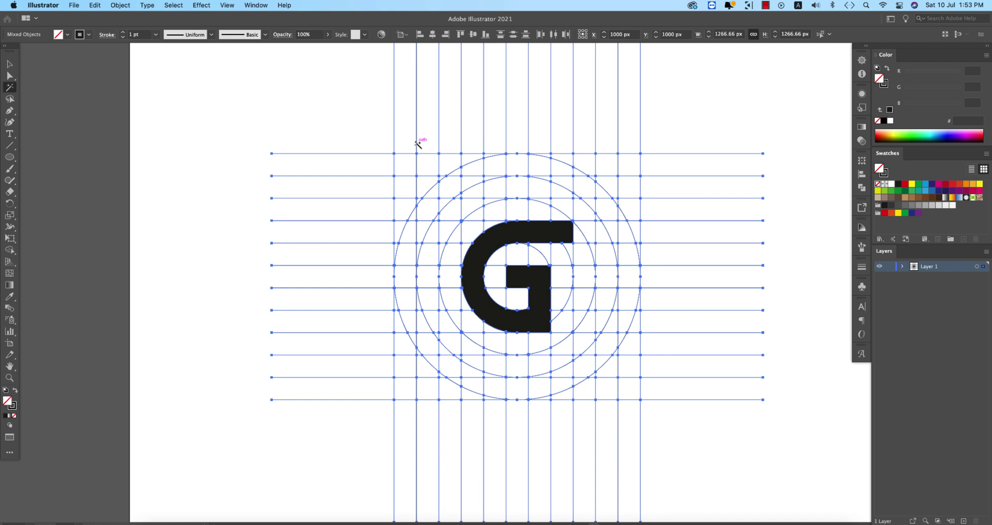
pyautogui.press('Delete')
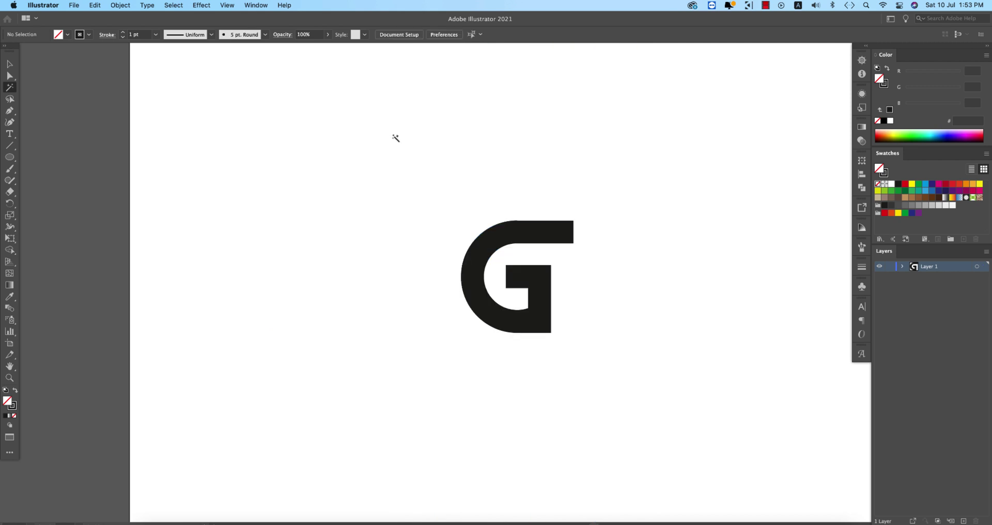
# Rotate the G by 180 degrees in place and deselect it.
pyautogui.click(533, 303)
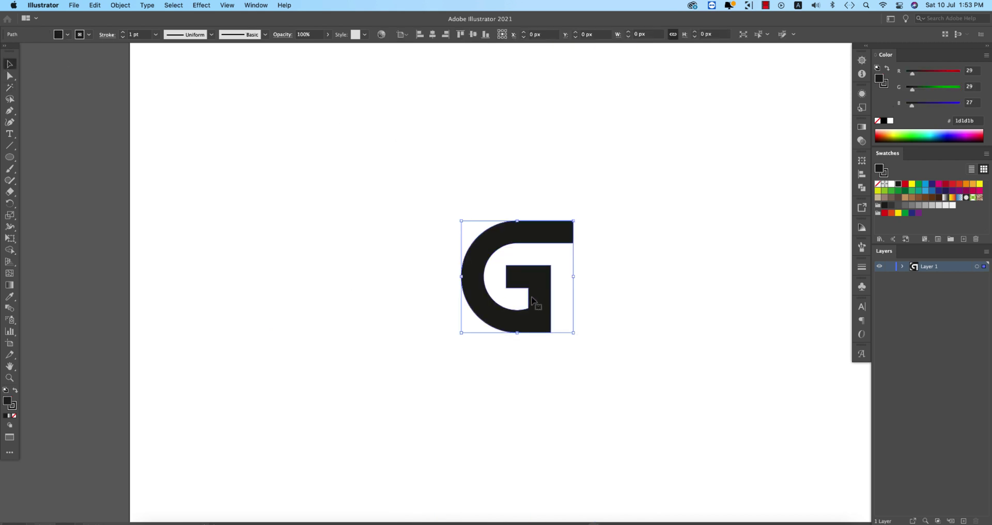
pyautogui.moveTo(577, 220); pyautogui.dragTo(413, 368)
pyautogui.click(413, 369)
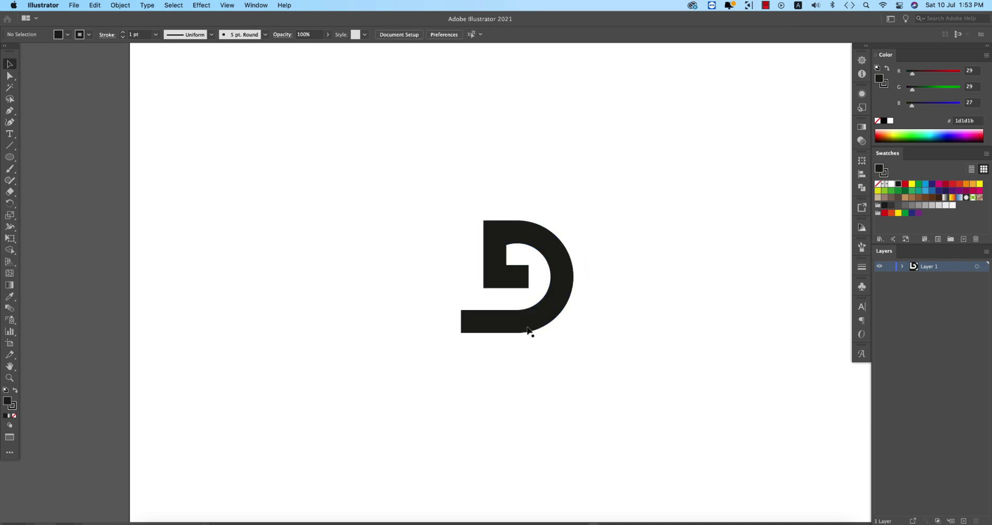
# Set the rotated letter shape's stroke to None.
pyautogui.click(531, 329)
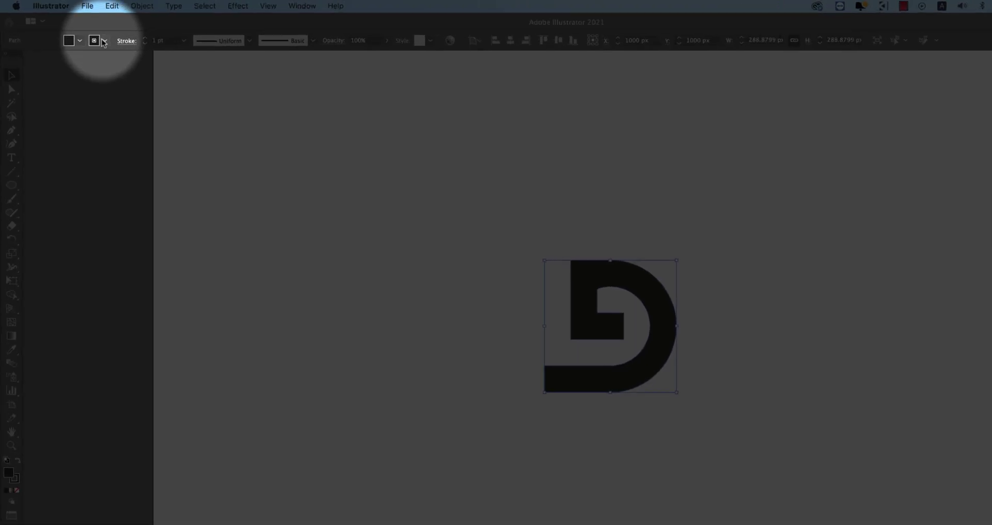
pyautogui.click(104, 40)
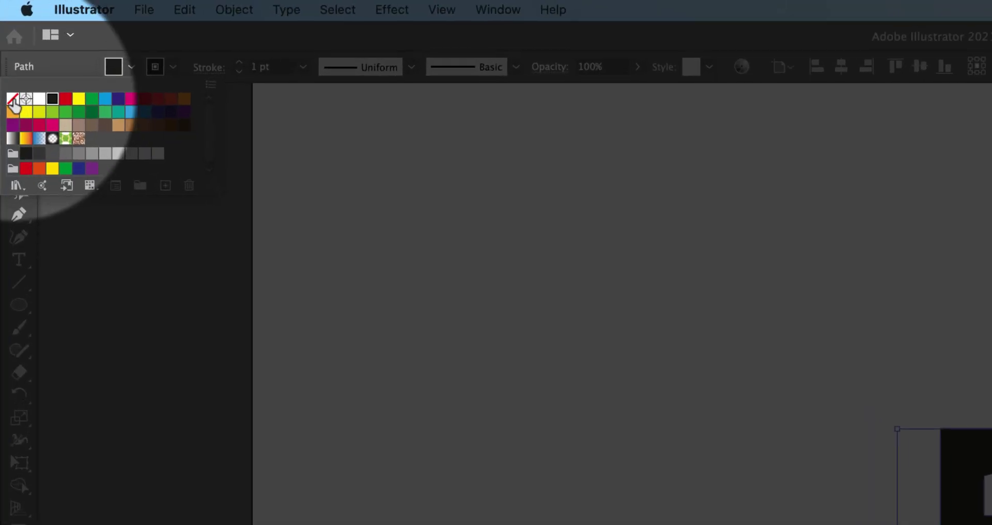
pyautogui.click(10, 60)
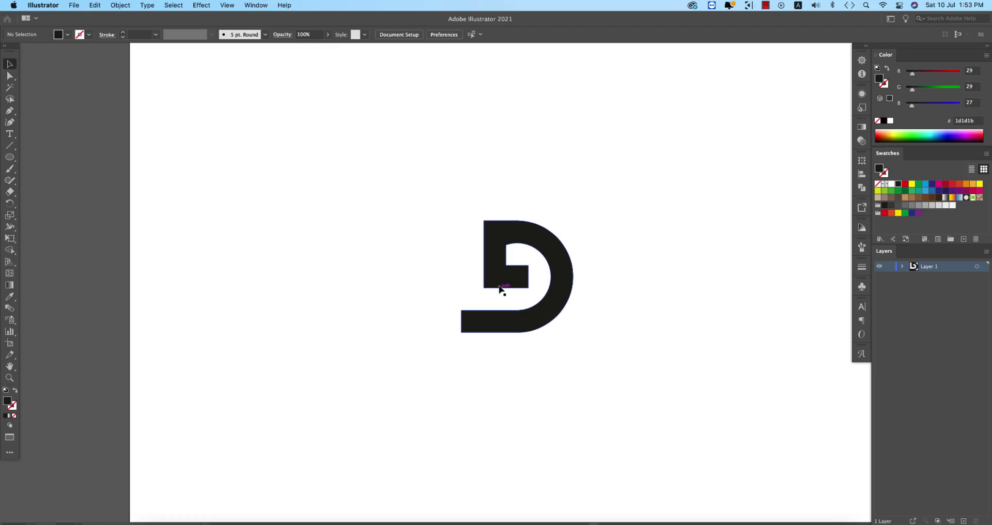
# Draw an open curved Pen path across the letter's stem, from its upper-left outer corner to the inner corner below the arch.
pyautogui.scroll(3, 496, 268)
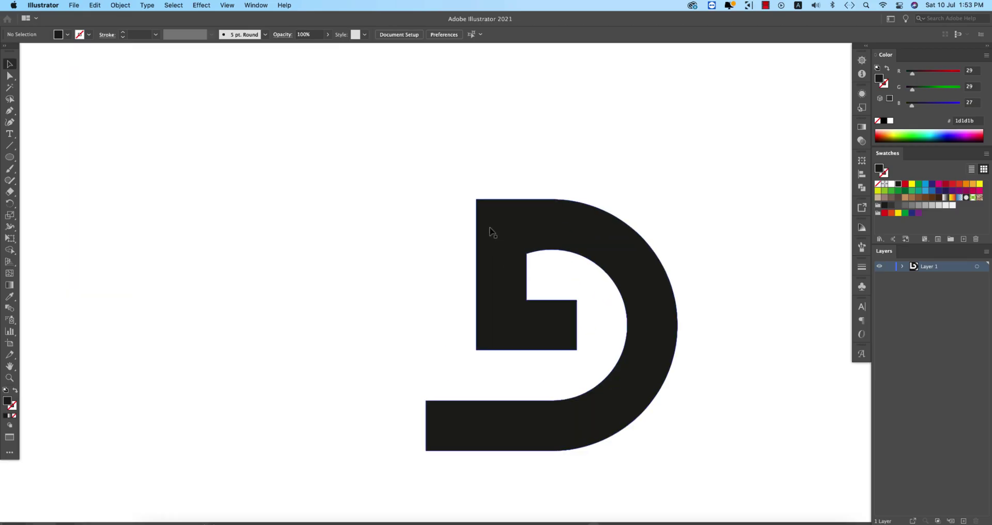
pyautogui.press('p')
pyautogui.click(476, 198)
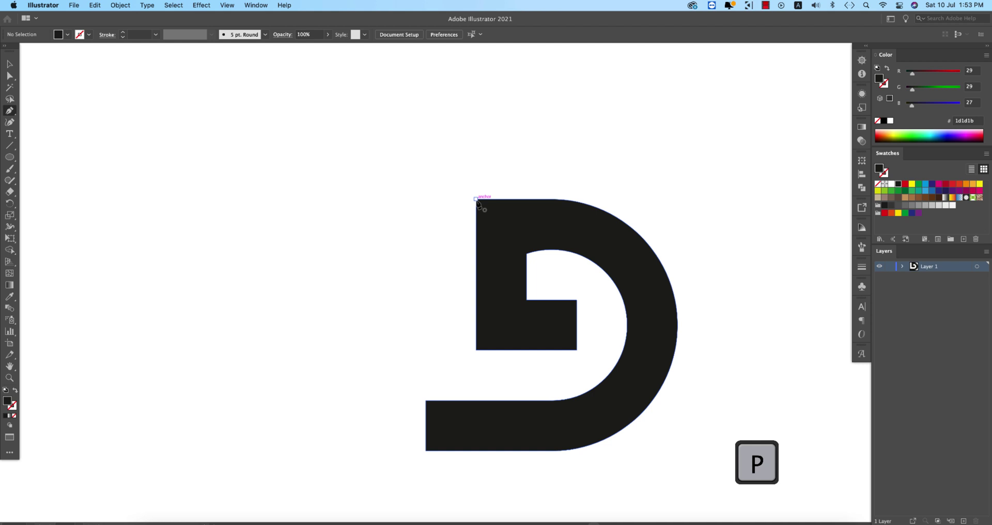
pyautogui.moveTo(527, 253); pyautogui.dragTo(530, 265)
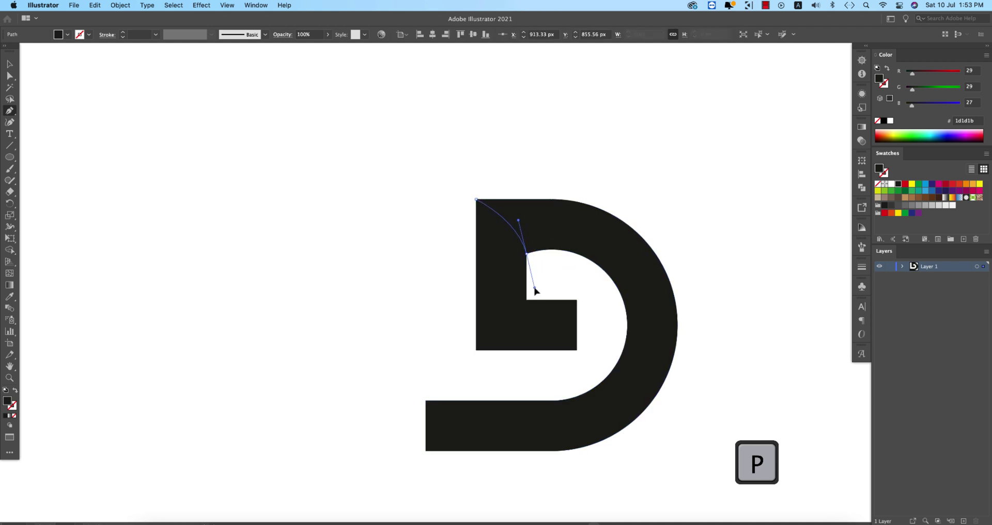
pyautogui.moveTo(535, 290); pyautogui.dragTo(535, 289)
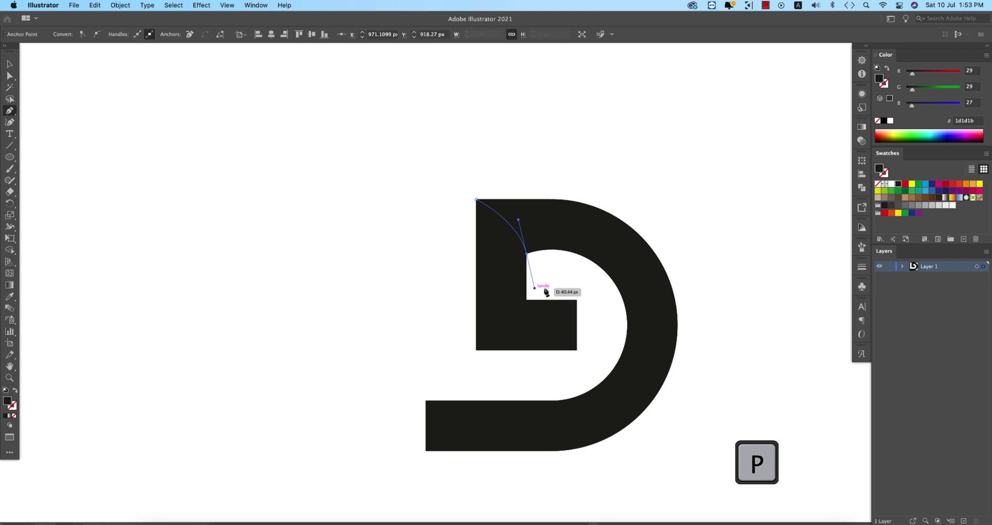
pyautogui.click(9, 64)
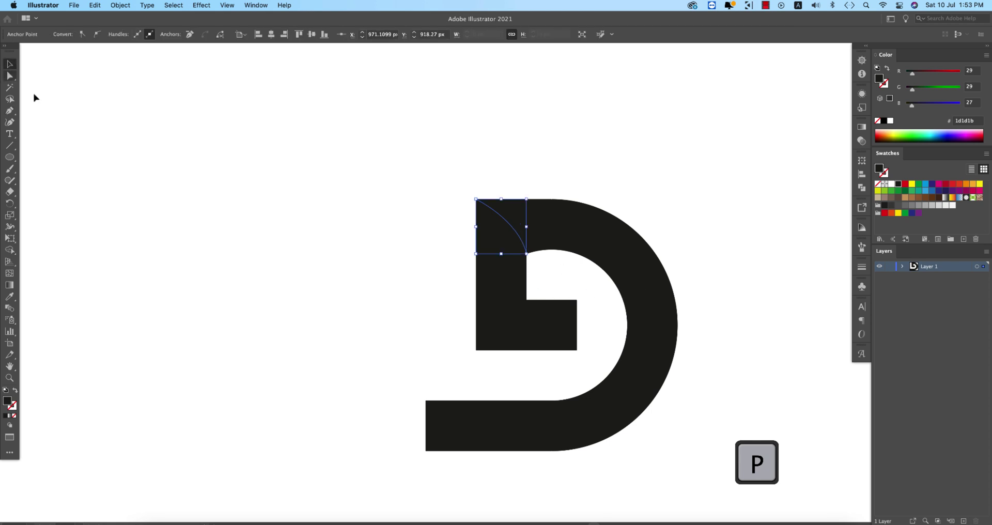
# Try to split the filled letter along the curved path with the Pathfinder Divide operation.
pyautogui.moveTo(440, 185); pyautogui.dragTo(566, 271)
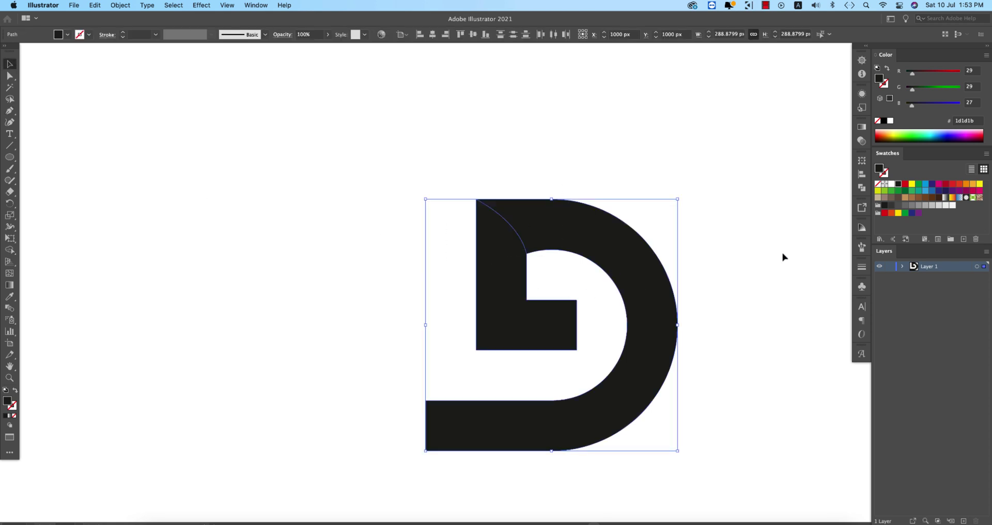
pyautogui.click(861, 188)
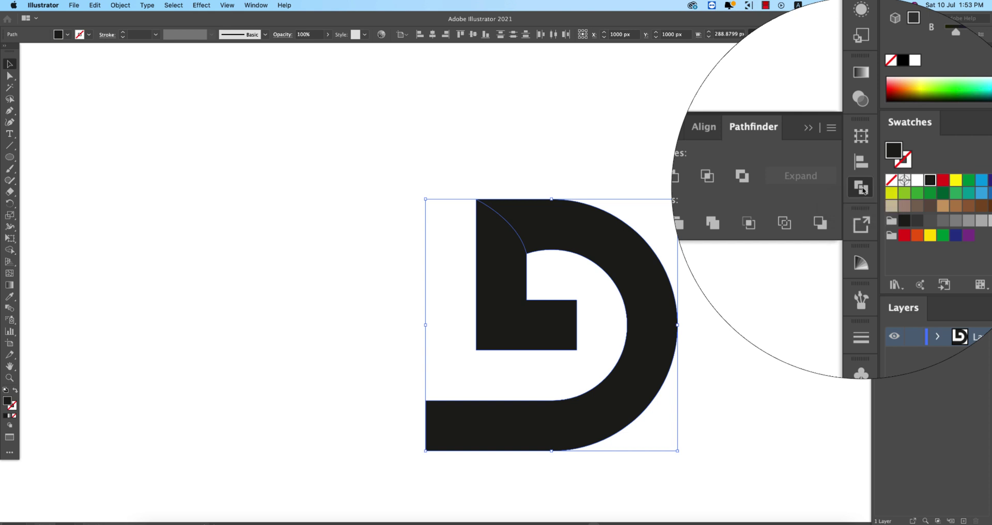
pyautogui.click(862, 189)
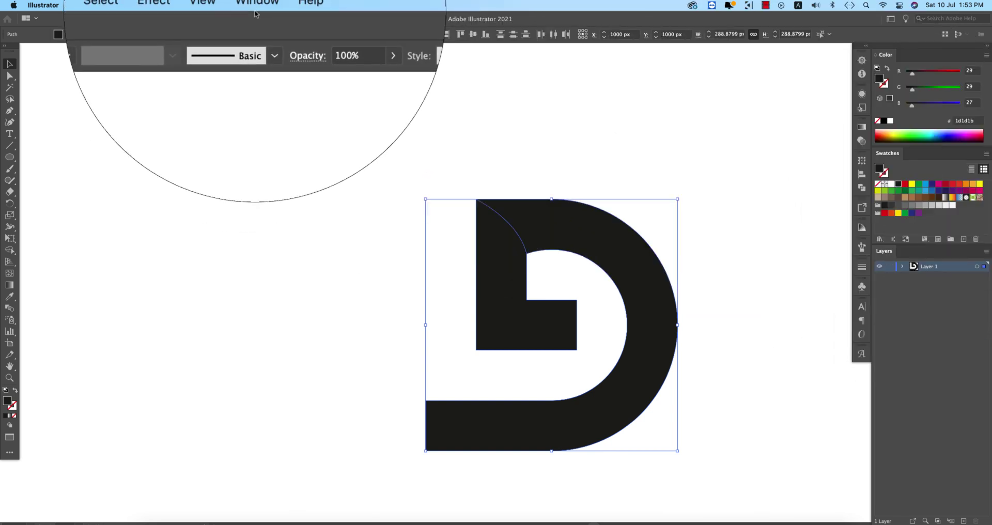
pyautogui.click(256, 11)
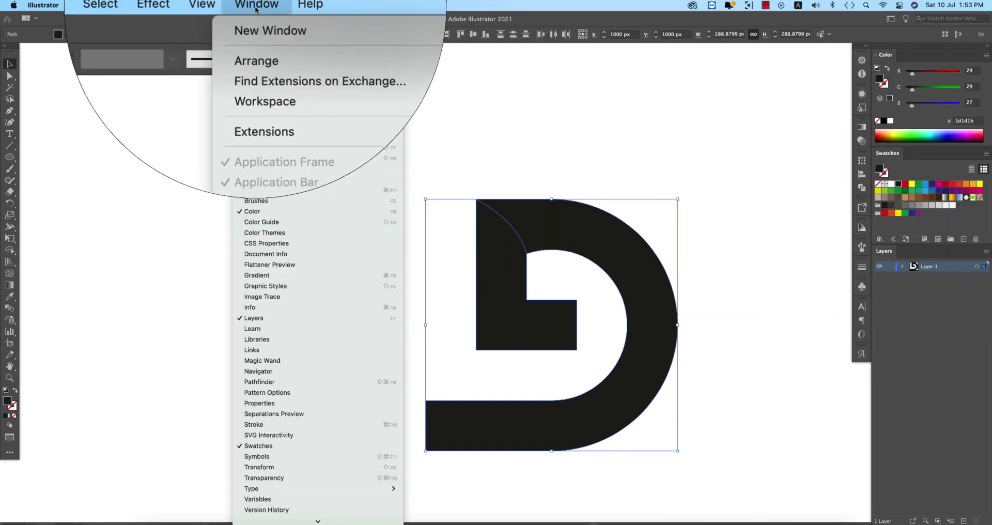
pyautogui.moveTo(310, 519)
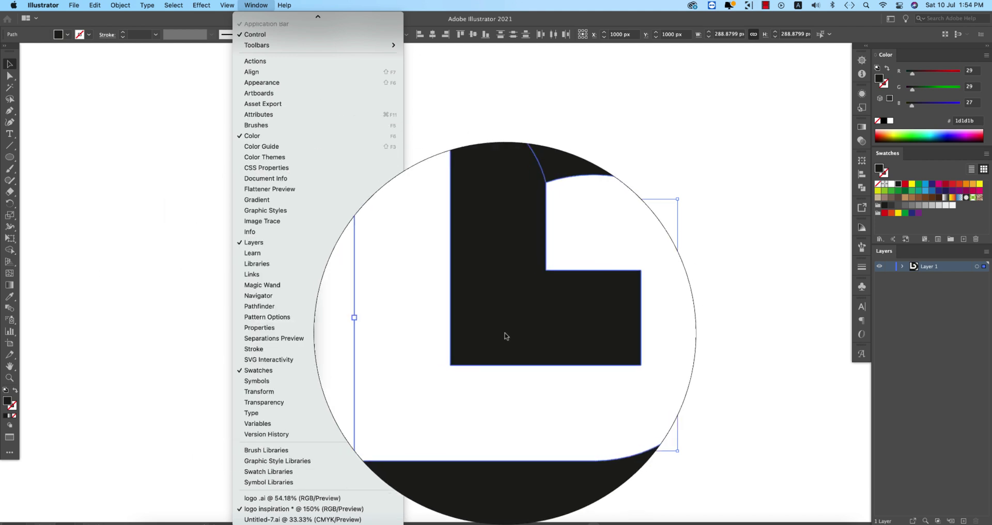
pyautogui.click(272, 309)
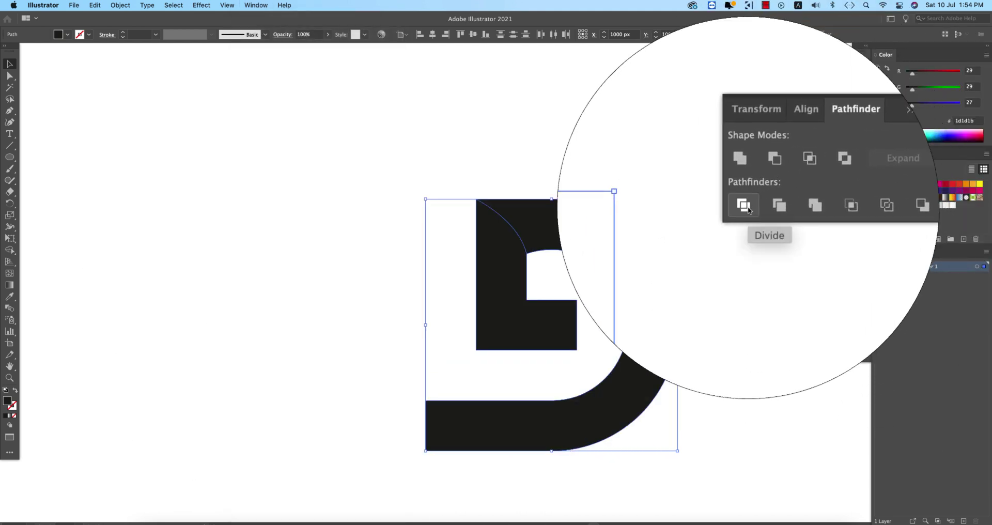
pyautogui.click(745, 206)
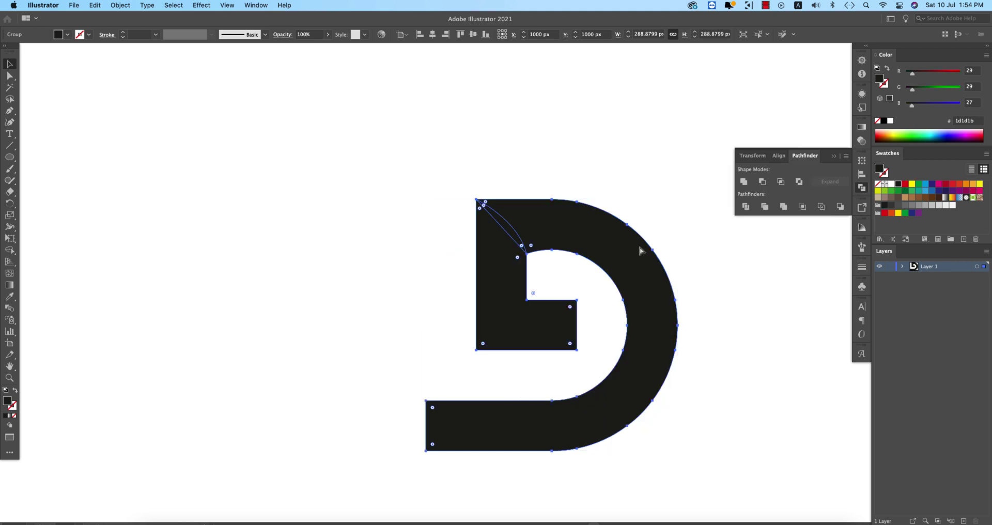
# Undo the divide, move the filled curved path away from the letter, and undo that move.
pyautogui.press('super+z')
pyautogui.click(556, 159)
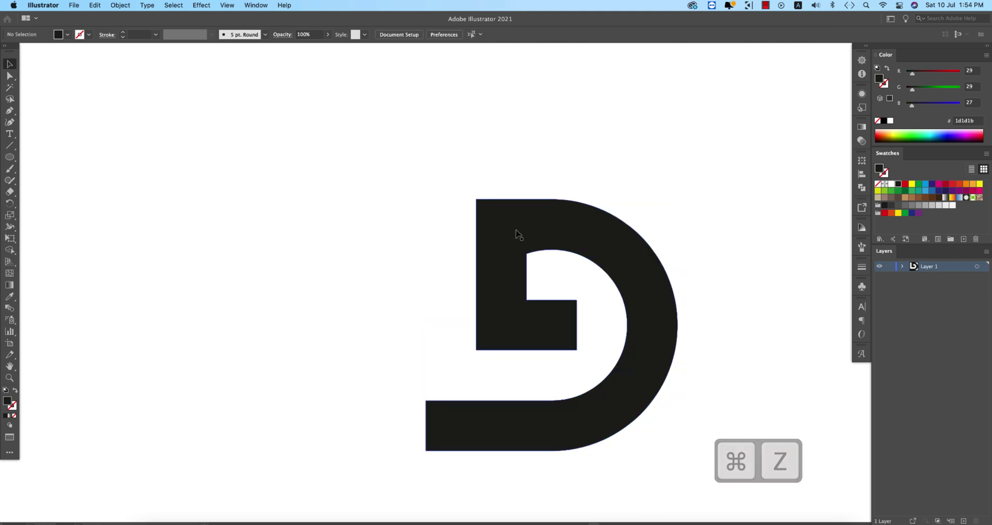
pyautogui.moveTo(514, 232); pyautogui.dragTo(365, 209)
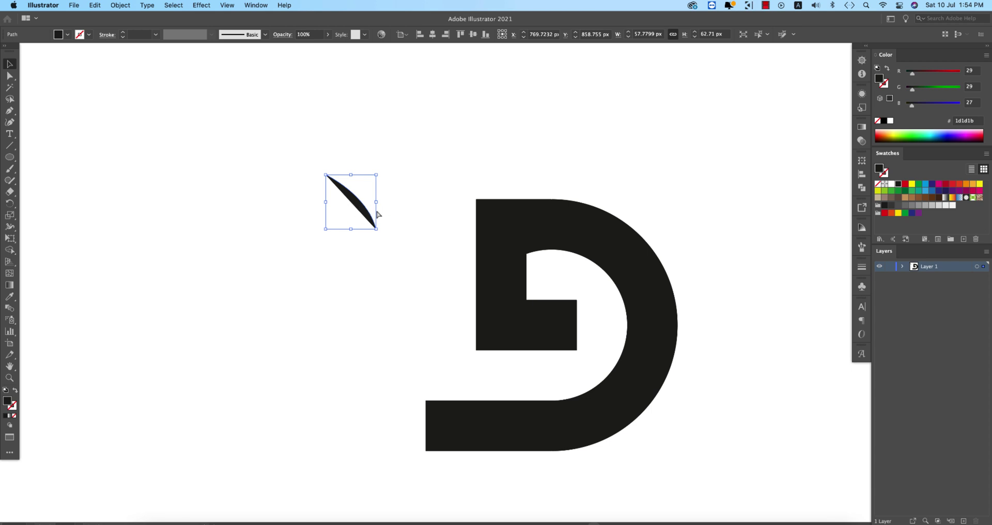
pyautogui.press('super+z')
pyautogui.press('super+z')
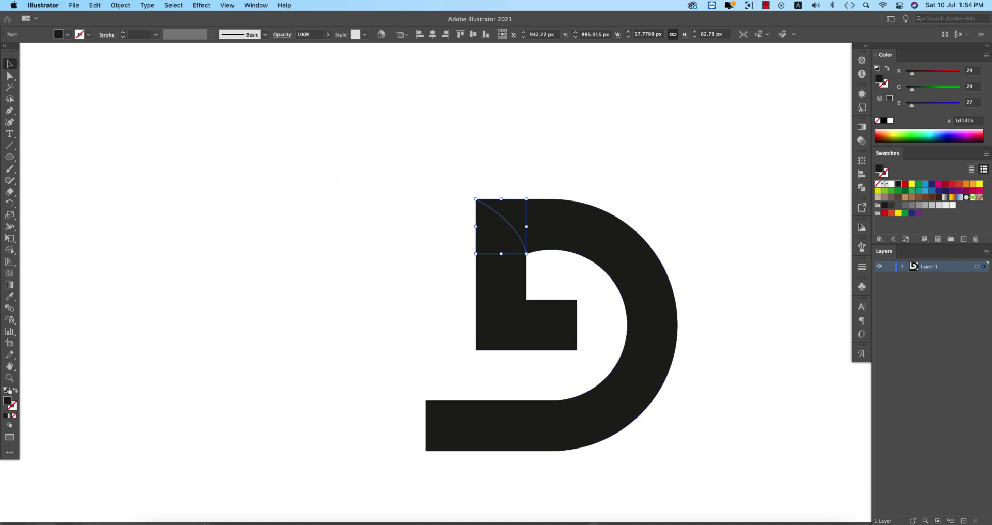
# Select the letter with the curved path, split it using Pathfinder Divide, then ungroup and deselect the pieces.
pyautogui.click(370, 225)
pyautogui.moveTo(419, 160)
pyautogui.mouseDown()
pyautogui.moveTo(746, 403)
pyautogui.moveTo(753, 393)
pyautogui.mouseUp()
pyautogui.click(862, 187)
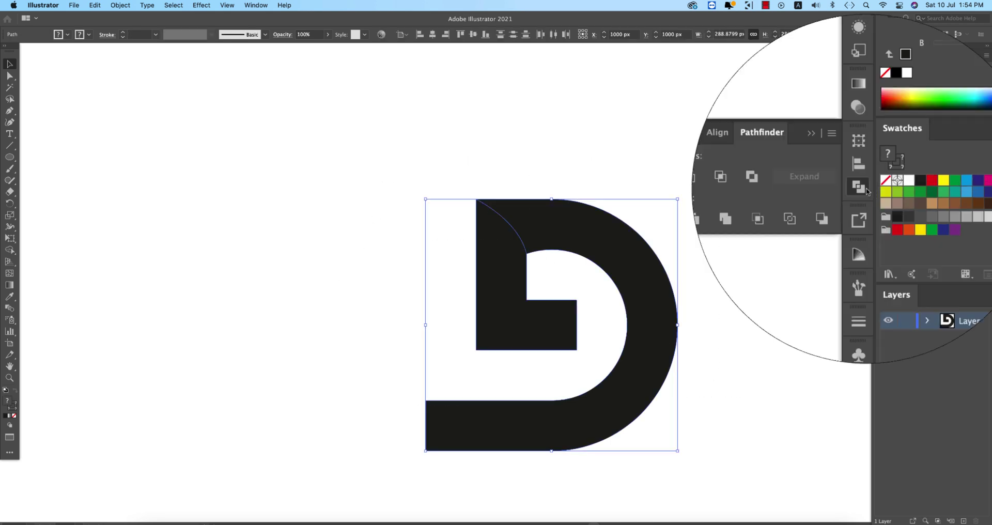
pyautogui.click(746, 206)
pyautogui.rightClick(608, 244)
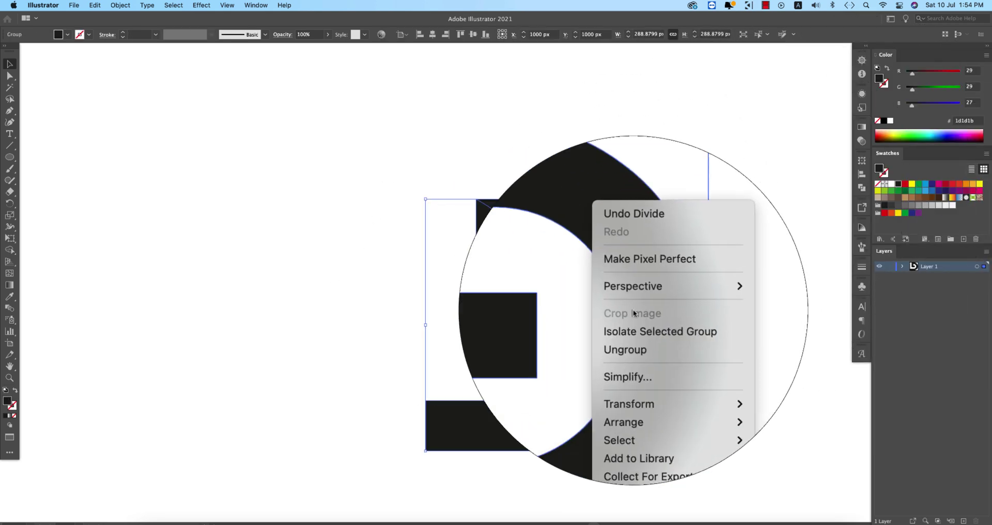
pyautogui.click(634, 337)
pyautogui.click(723, 337)
# Move the inner L-shaped piece aside to test the split, then undo the move and deselect it.
pyautogui.moveTo(549, 287); pyautogui.dragTo(464, 303)
pyautogui.press('super+z')
pyautogui.scroll(-1, 508, 302)
pyautogui.scroll(-1, 509, 301)
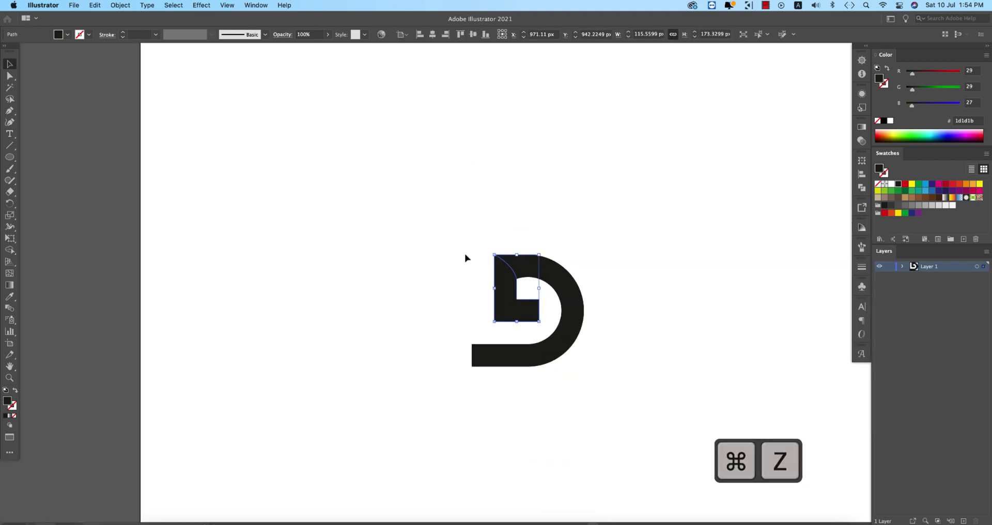
pyautogui.click(116, 60)
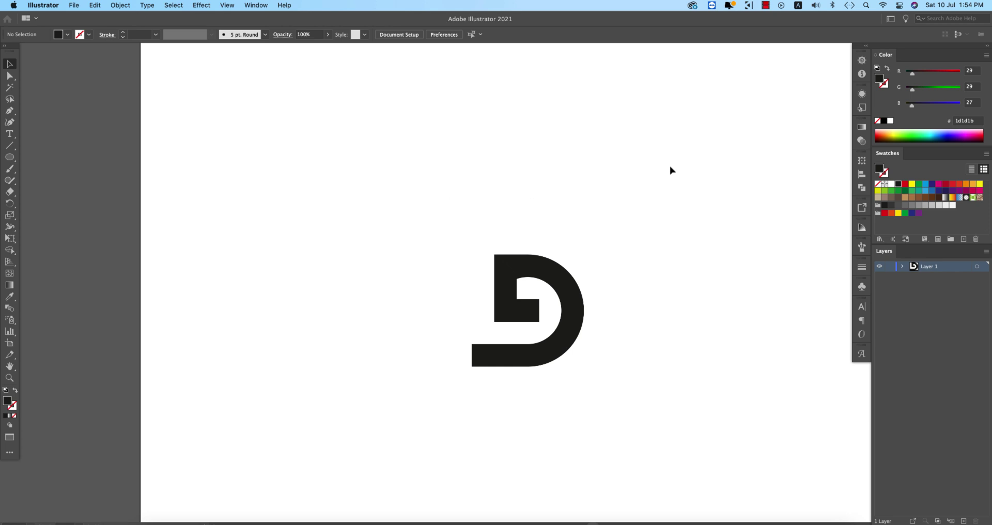
# Leave full-screen mode and open the logo .ai document at the gradient swatch set beside the artboard.
pyautogui.press('Escape')
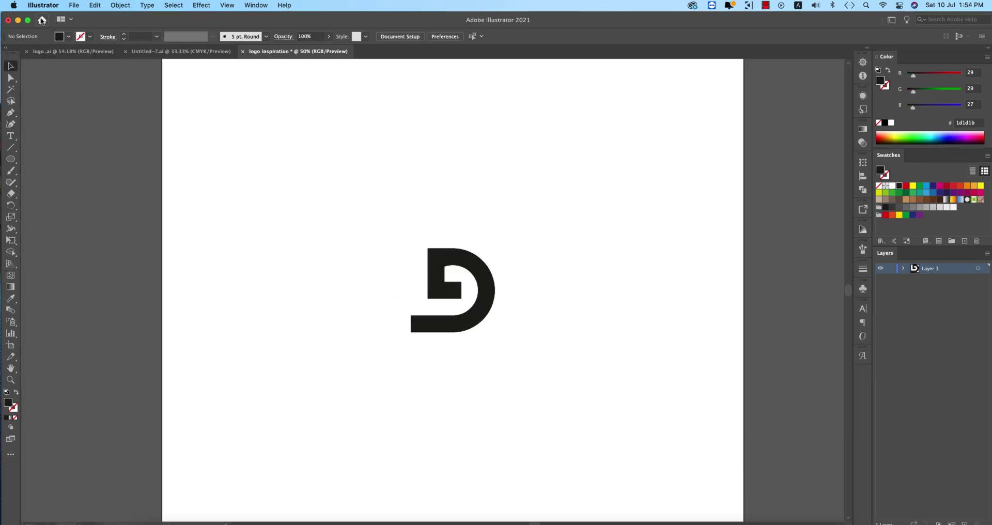
pyautogui.click(42, 21)
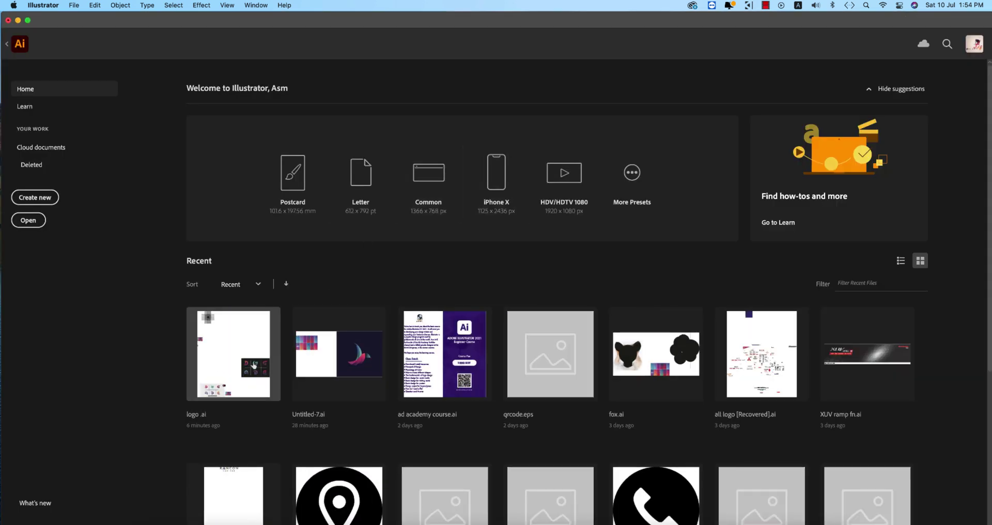
pyautogui.click(234, 354)
pyautogui.hscroll(10, 749, 203)
pyautogui.scroll(-3, 749, 203)
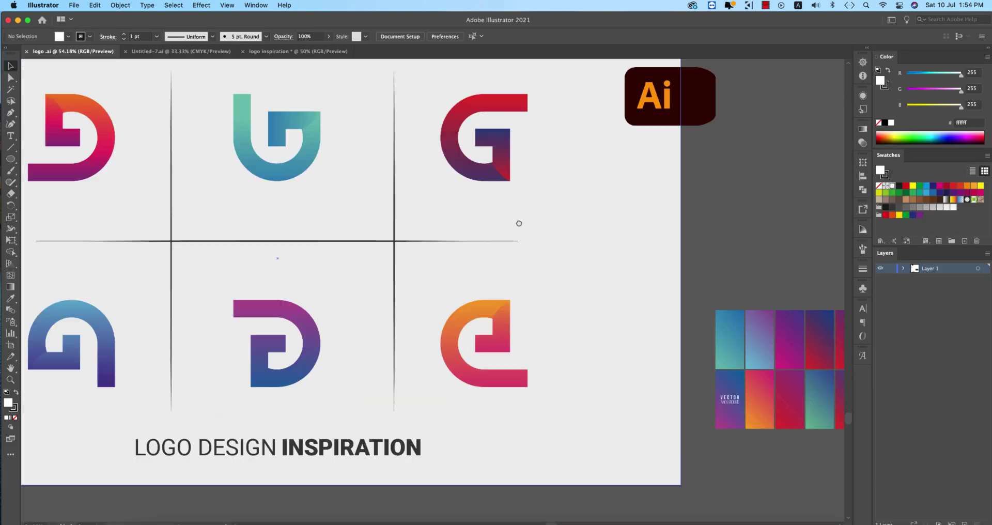
pyautogui.moveTo(572, 325); pyautogui.dragTo(543, 302)
# Copy the gradient swatch set from logo .ai into the logo inspiration document and place it above the letter.
pyautogui.moveTo(458, 241); pyautogui.dragTo(190, 50)
pyautogui.moveTo(307, 61); pyautogui.dragTo(308, 106)
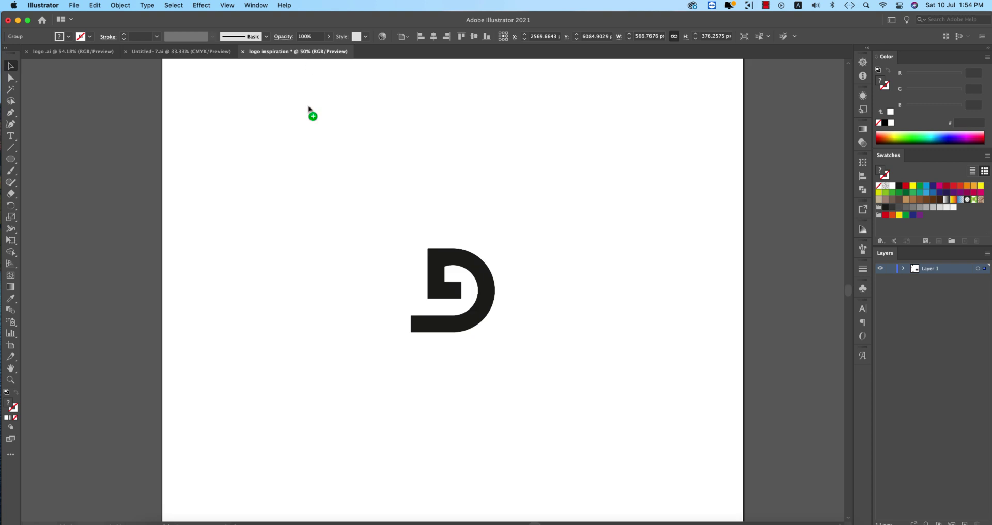
pyautogui.moveTo(341, 207); pyautogui.dragTo(528, 186)
# Fill the letter's outer curved piece with the orange-pink-purple gradient sampled from the last swatch in the lower row.
pyautogui.click(427, 288)
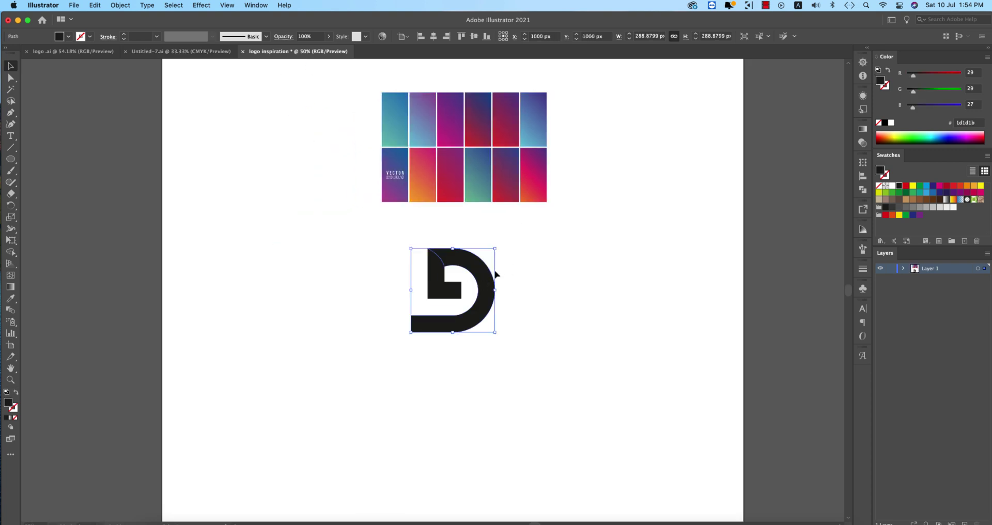
pyautogui.press('i')
pyautogui.click(544, 184)
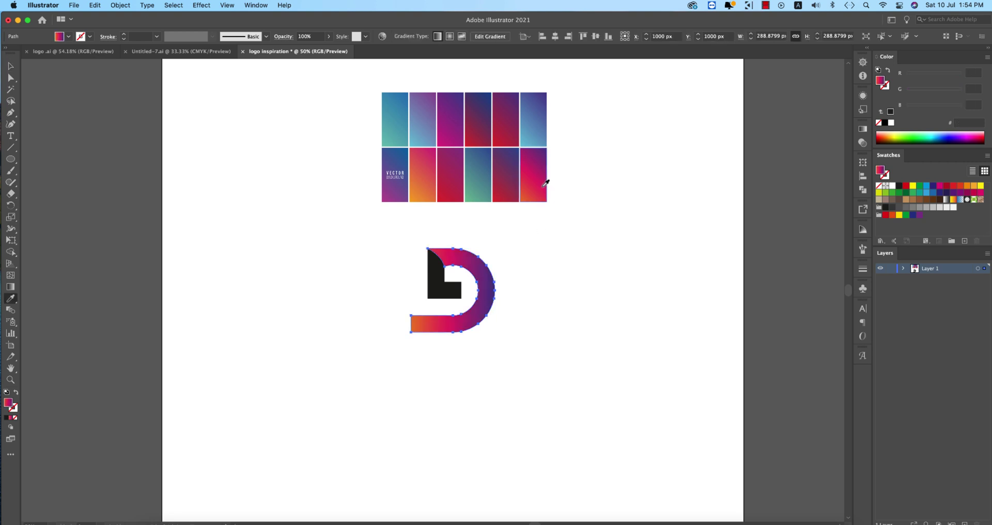
# Fill the inner L-shaped piece with the gradient sampled from the outer curved piece and deselect it.
pyautogui.click(9, 66)
pyautogui.click(437, 289)
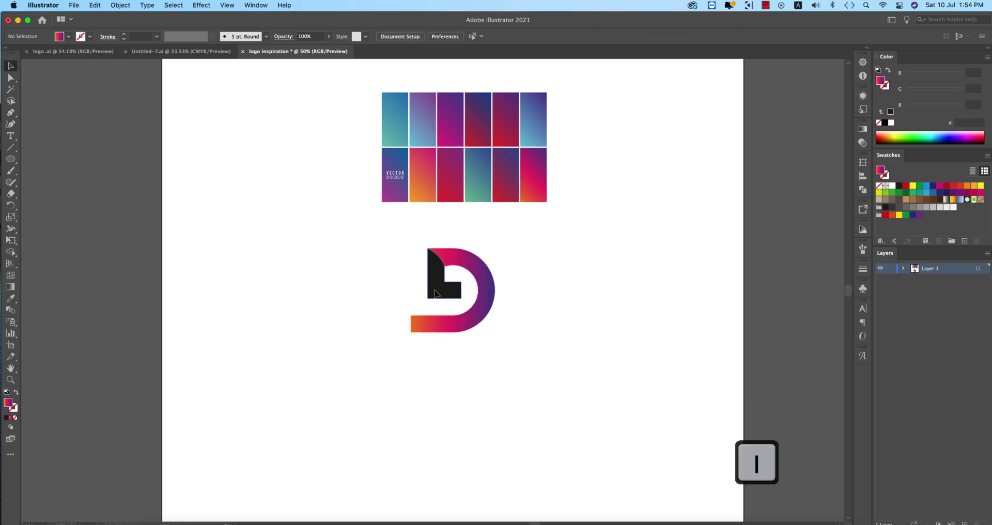
pyautogui.press('i')
pyautogui.click(482, 260)
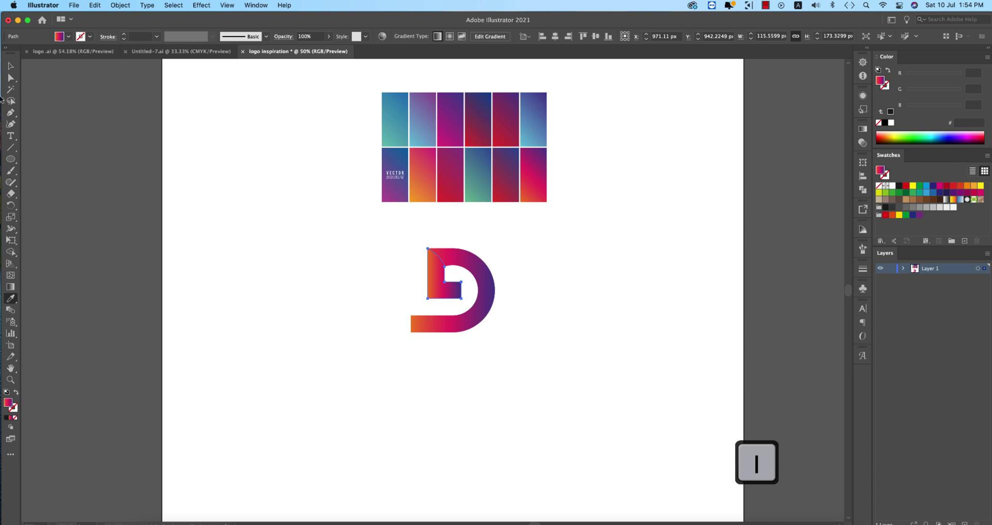
pyautogui.click(6, 68)
pyautogui.click(268, 277)
# Redirect the gradient vertically across both letter pieces, from orange above the letter to purple at its base, and deselect.
pyautogui.scroll(2, 469, 274)
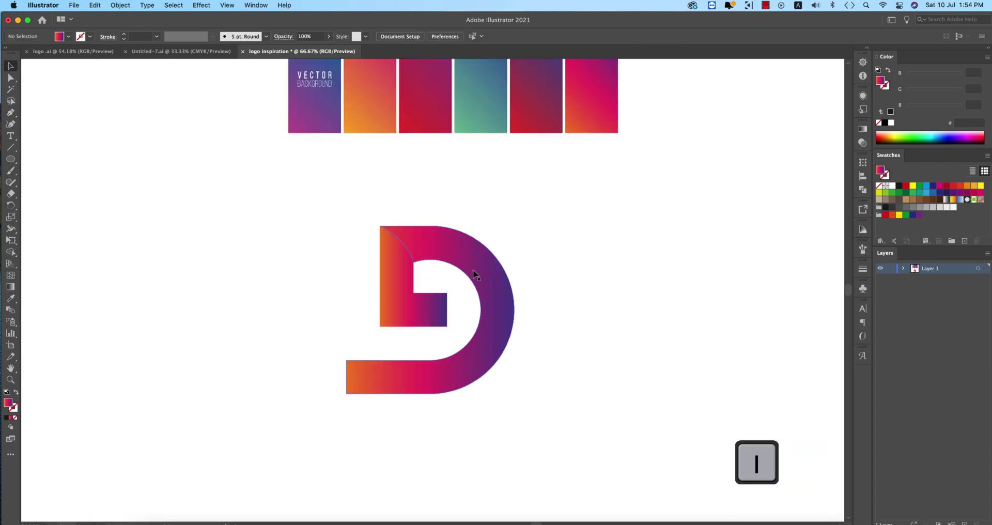
pyautogui.click(401, 282)
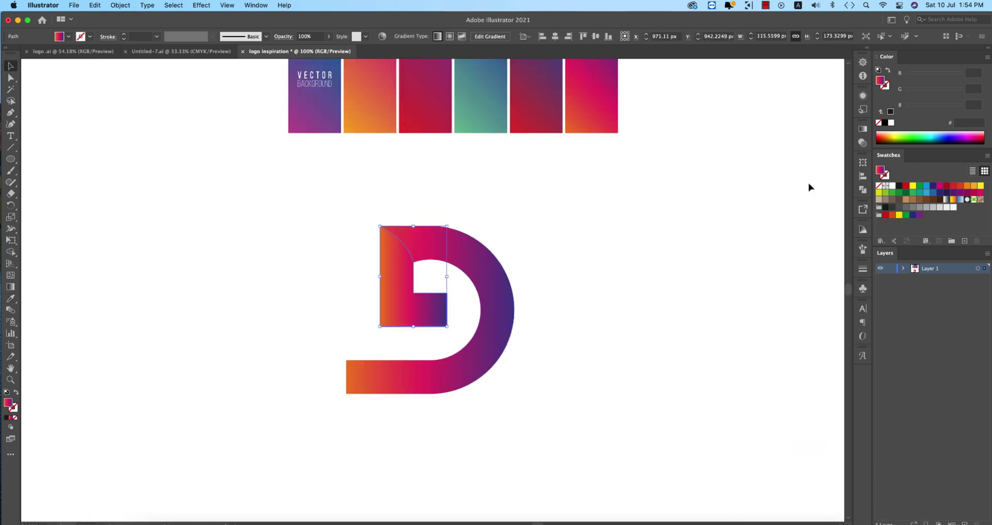
pyautogui.moveTo(351, 205); pyautogui.dragTo(575, 451)
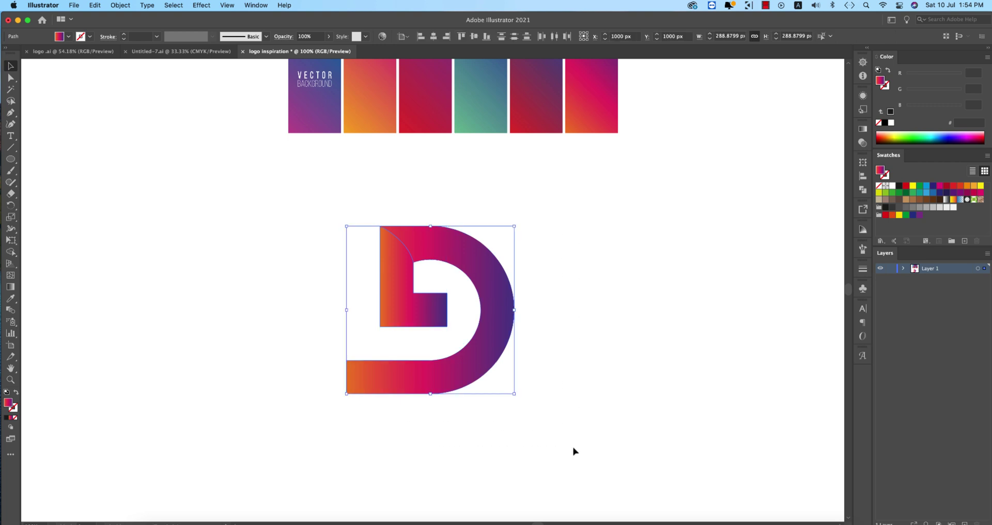
pyautogui.press('g')
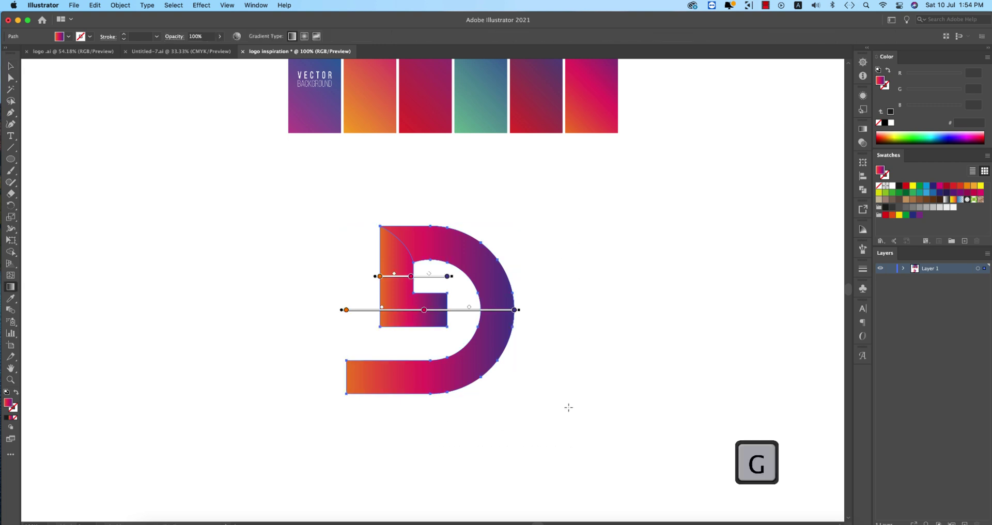
pyautogui.moveTo(425, 201); pyautogui.dragTo(425, 385)
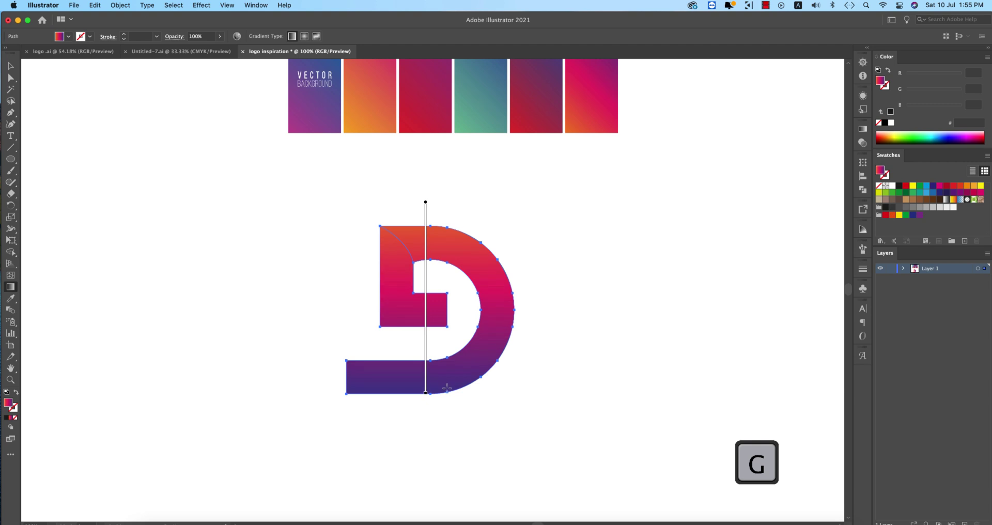
pyautogui.press('v')
pyautogui.click(598, 423)
# Redraw the inner L-shaped piece's gradient starting near its upper-left corner so orange runs down to purple, and deselect.
pyautogui.click(443, 320)
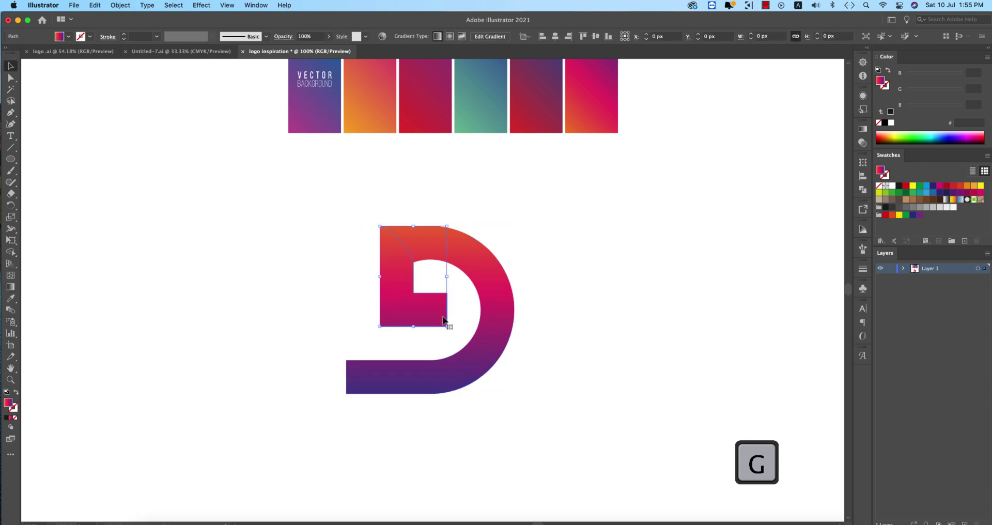
pyautogui.press('g')
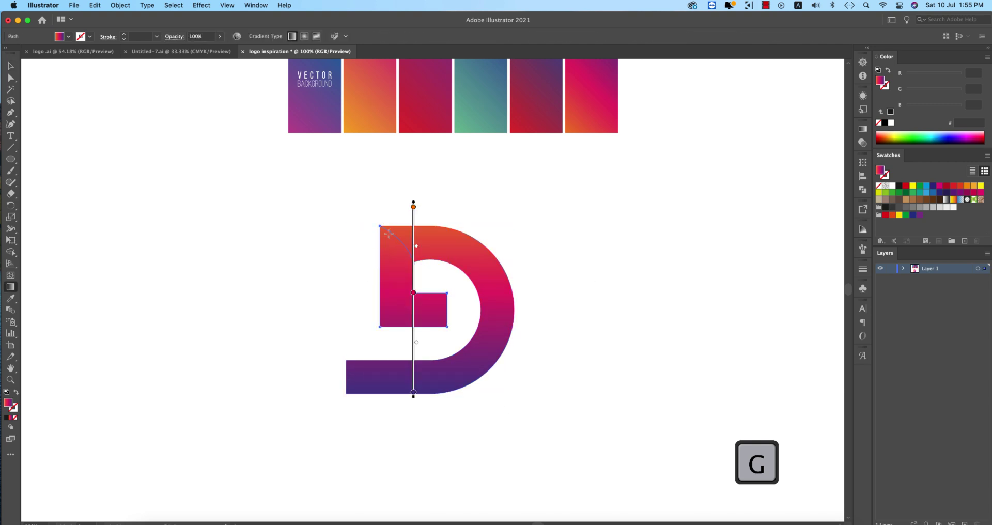
pyautogui.moveTo(389, 234)
pyautogui.mouseDown()
pyautogui.moveTo(389, 318)
pyautogui.moveTo(395, 255)
pyautogui.mouseUp()
pyautogui.press('v')
pyautogui.click(631, 345)
pyautogui.scroll(-1, 630, 345)
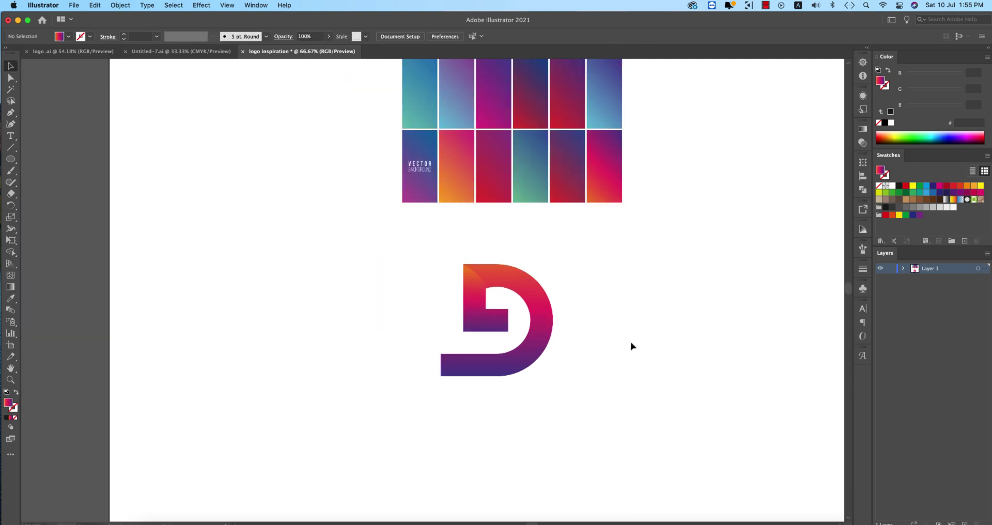
# Move the whole gradient letter to an empty area below and to the left of the color swatches.
pyautogui.scroll(-1, 614, 349)
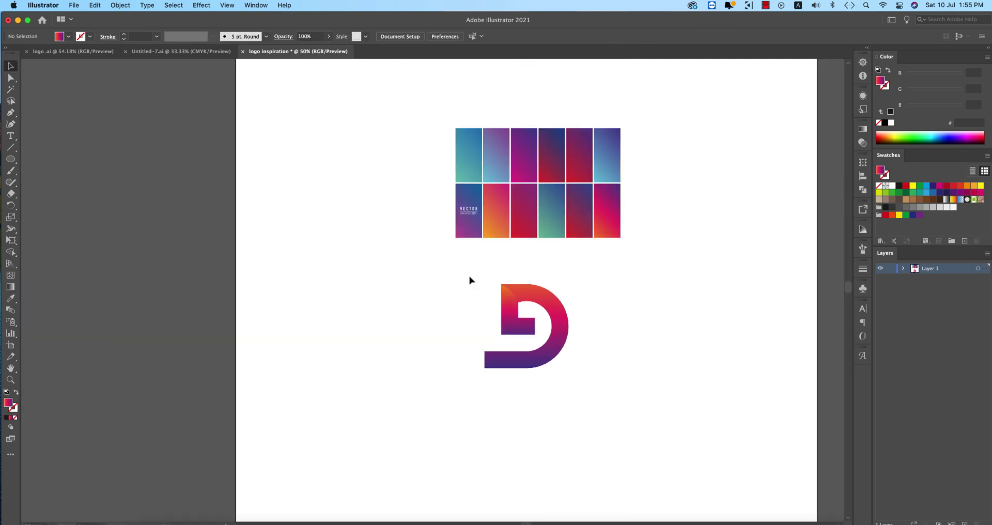
pyautogui.moveTo(470, 280); pyautogui.dragTo(603, 417)
pyautogui.moveTo(556, 334); pyautogui.dragTo(433, 371)
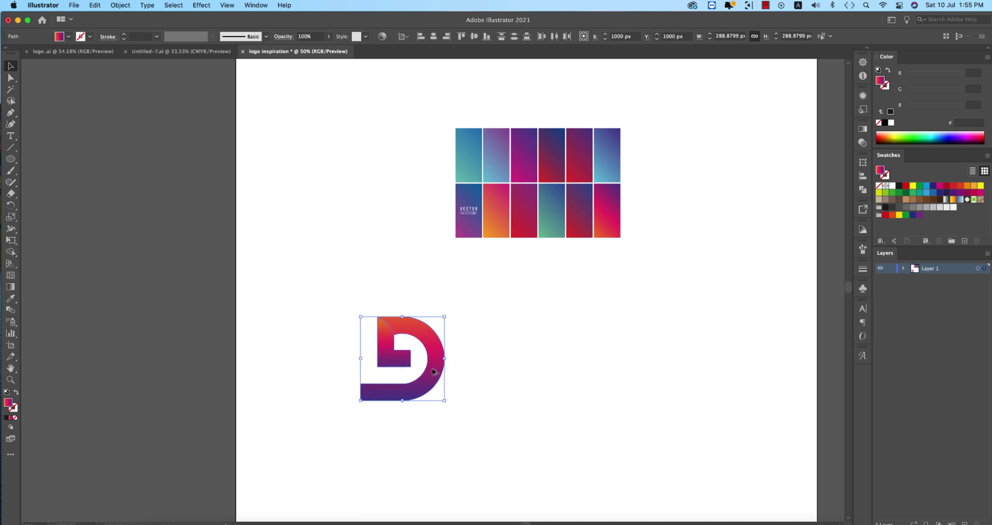
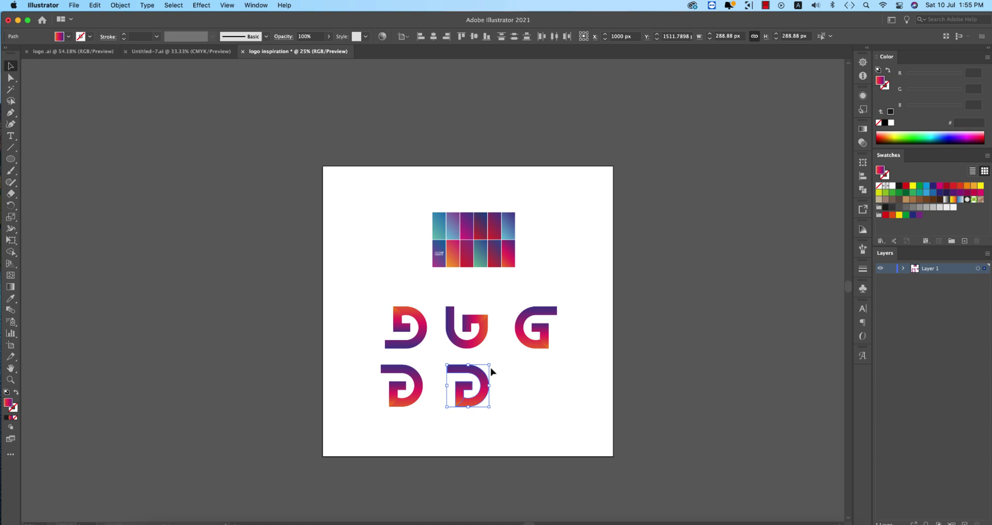
# Duplicate the upper row's middle letter directly below itself and reflect the copy across the horizontal axis.
pyautogui.click(480, 332)
pyautogui.moveTo(480, 332); pyautogui.dragTo(482, 385)
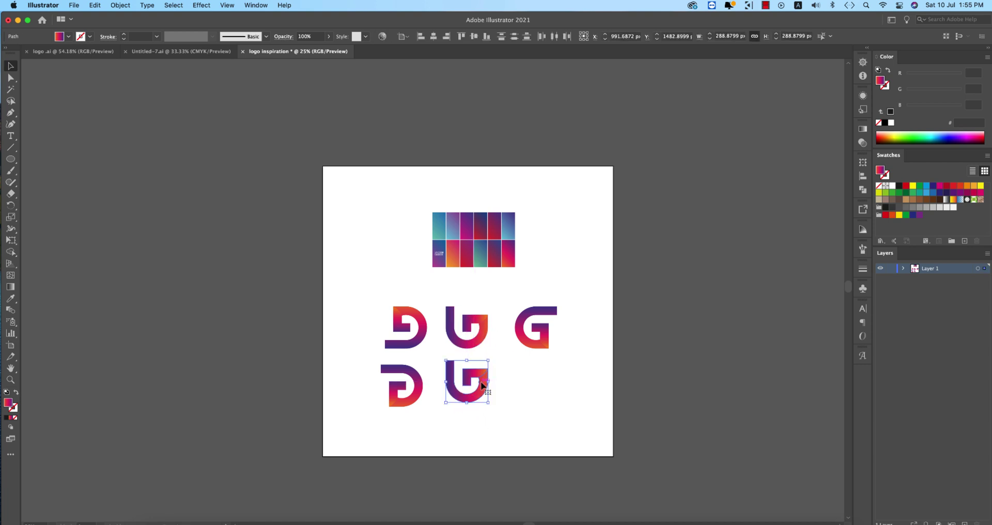
pyautogui.rightClick(482, 385)
pyautogui.moveTo(520, 469)
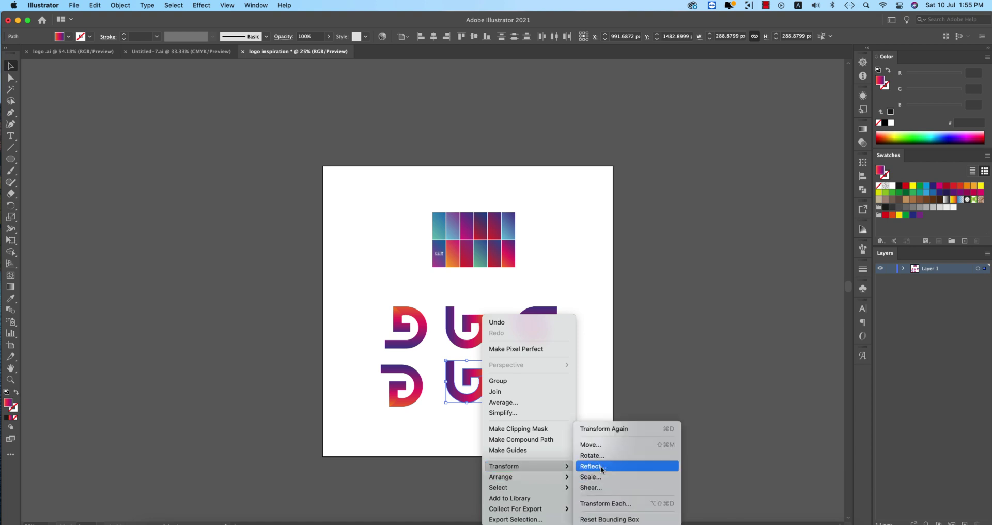
pyautogui.click(601, 466)
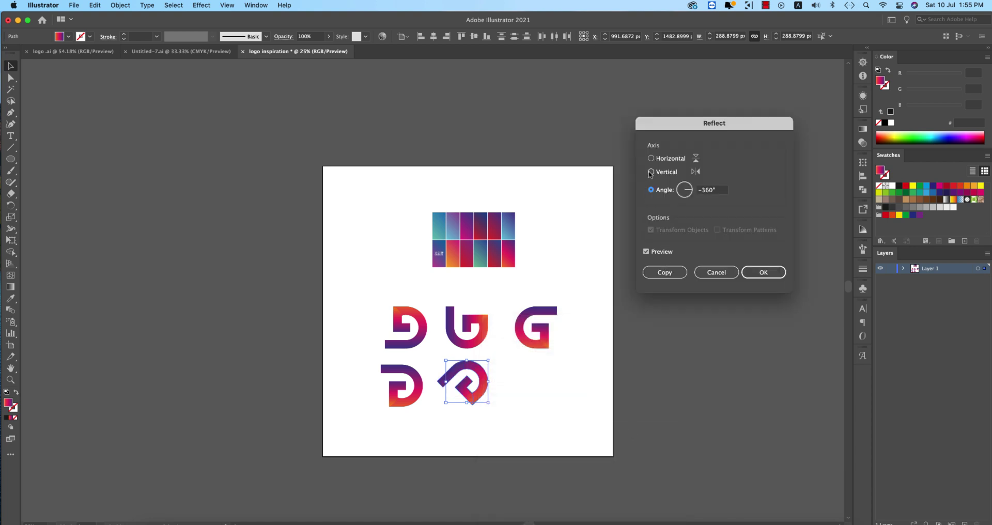
pyautogui.click(651, 159)
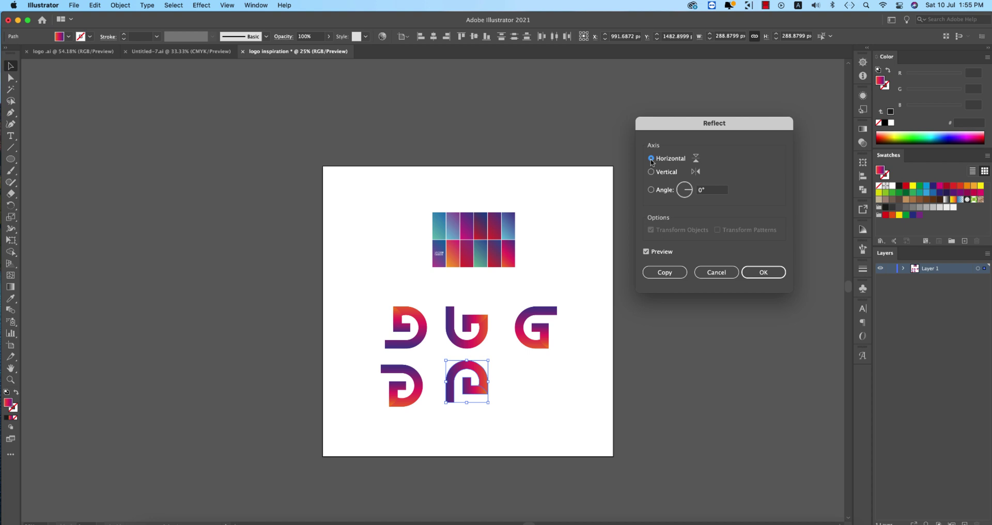
pyautogui.click(763, 272)
pyautogui.moveTo(481, 390); pyautogui.dragTo(552, 388)
pyautogui.rightClick(552, 388)
pyautogui.moveTo(595, 466)
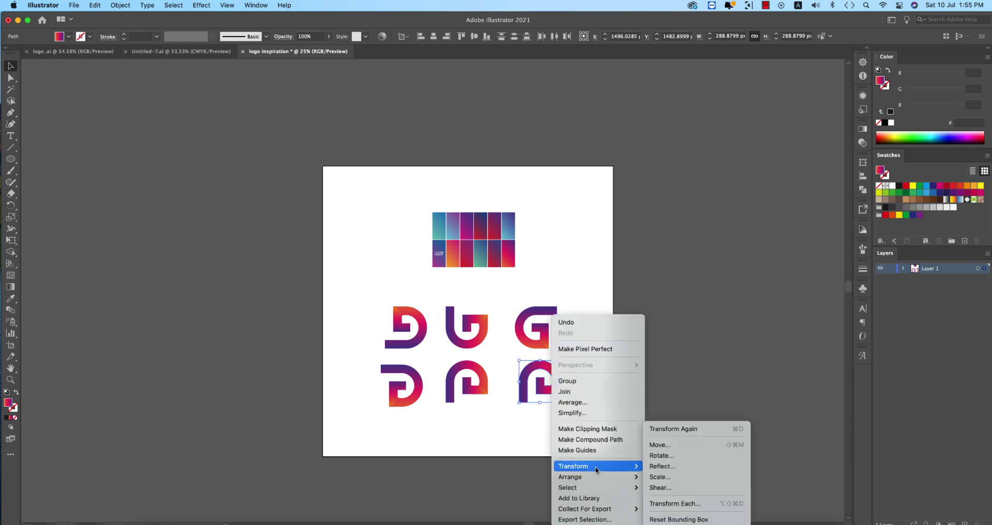
pyautogui.click(656, 467)
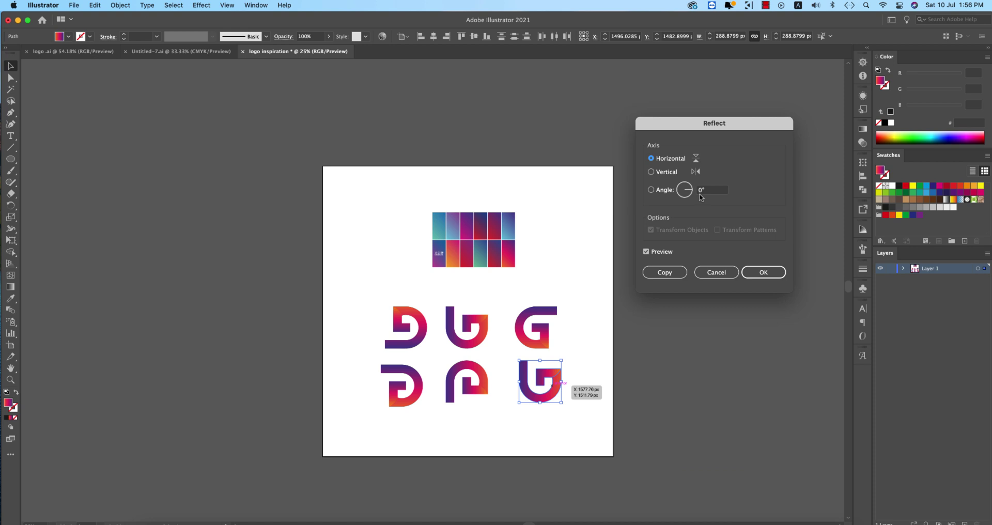
pyautogui.click(651, 172)
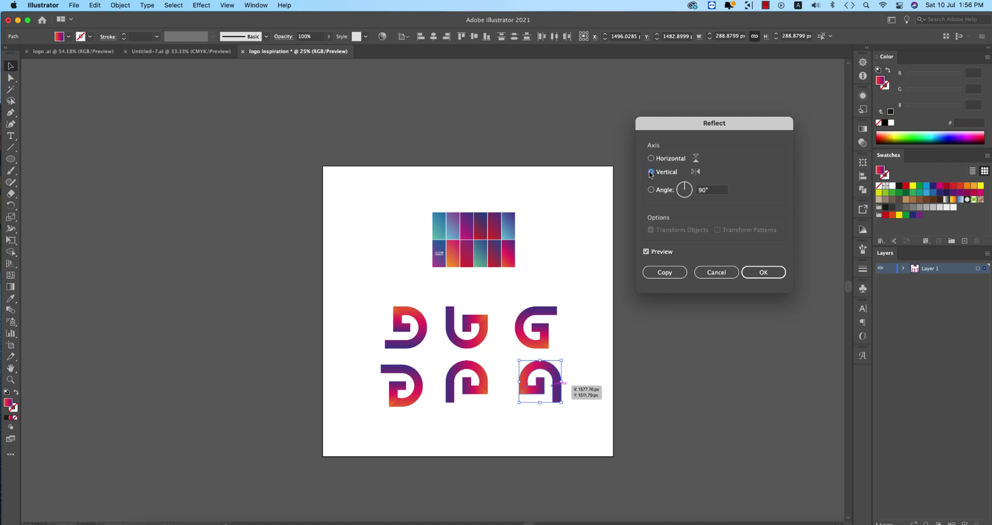
pyautogui.click(651, 159)
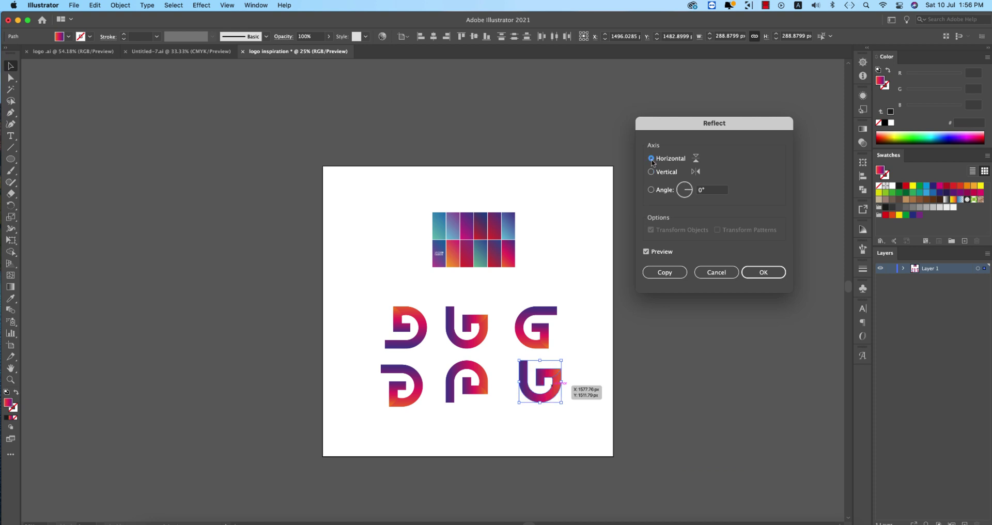
pyautogui.press('Escape')
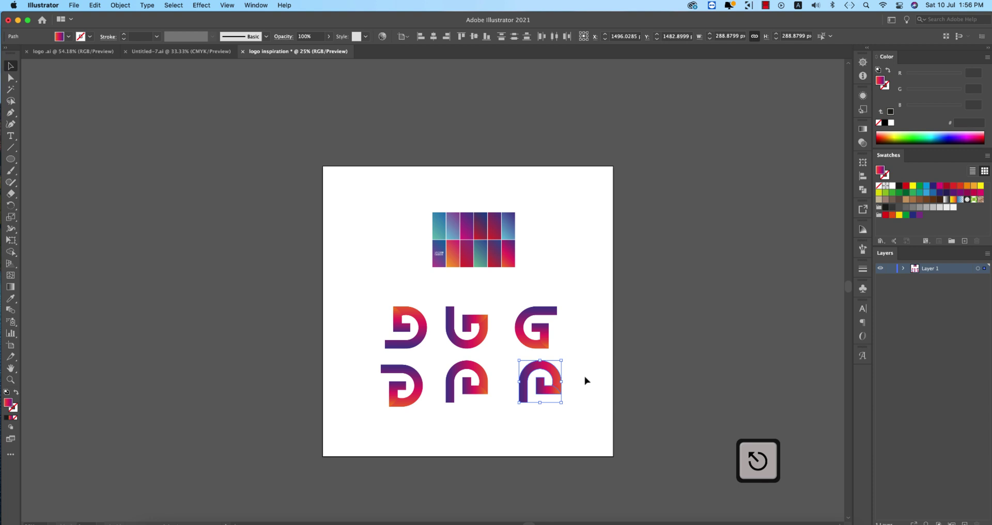
pyautogui.press('super+z')
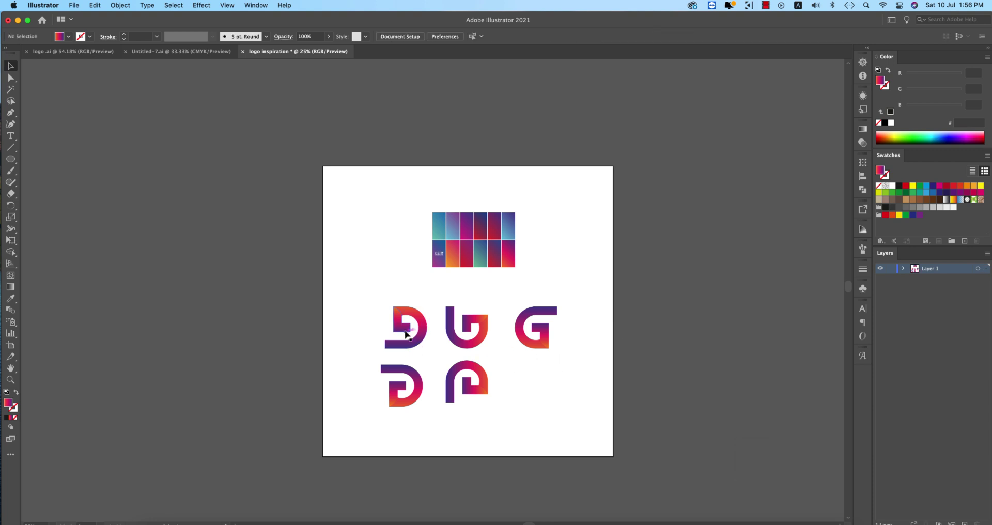
pyautogui.moveTo(418, 347); pyautogui.dragTo(564, 399)
pyautogui.press('super+z')
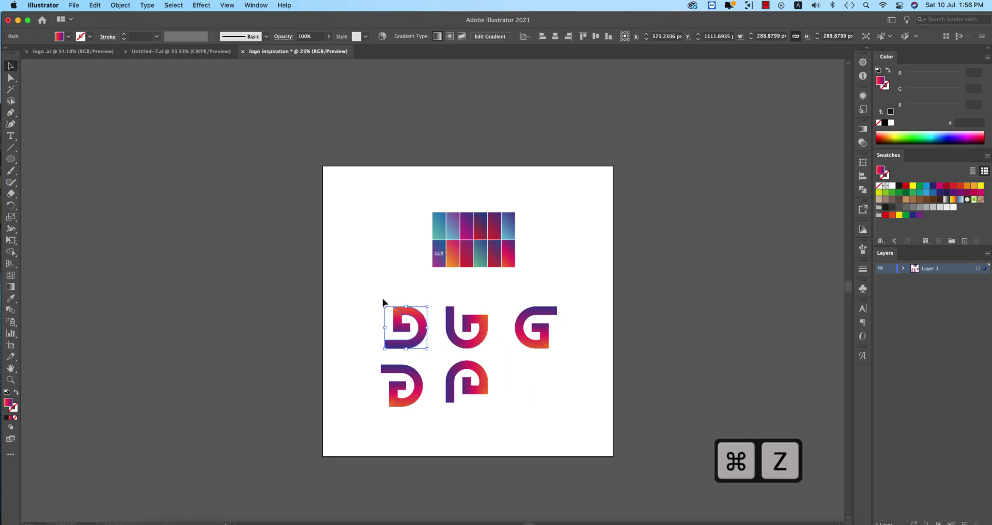
# Duplicate the upper row's first letter into the empty third spot of the lower row, reflect the copy across the vertical axis, and deselect.
pyautogui.moveTo(431, 355); pyautogui.dragTo(548, 399)
pyautogui.rightClick(547, 399)
pyautogui.moveTo(585, 466)
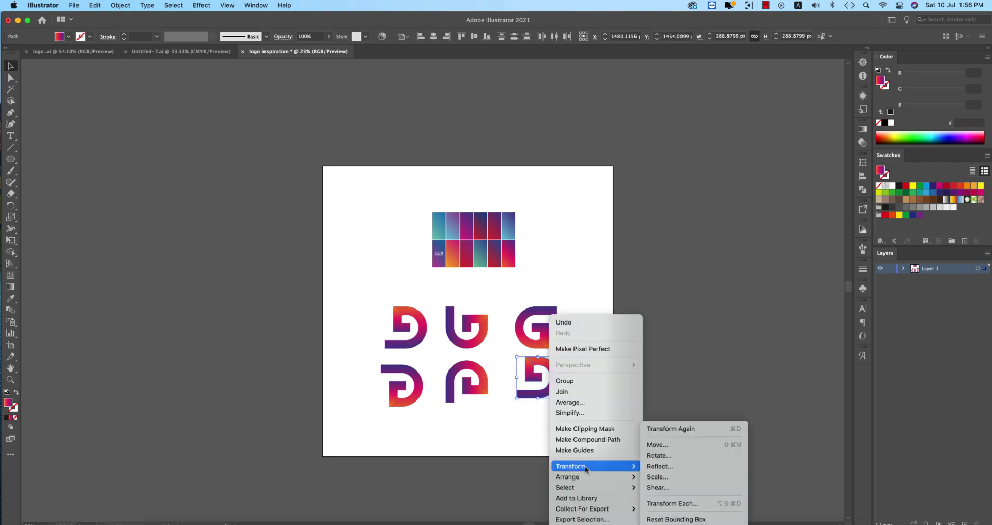
pyautogui.click(649, 468)
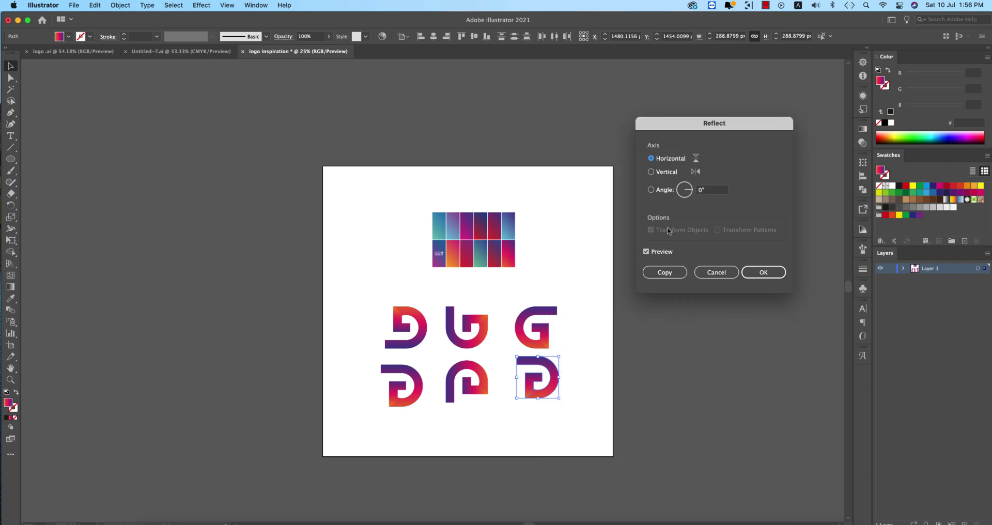
pyautogui.click(651, 172)
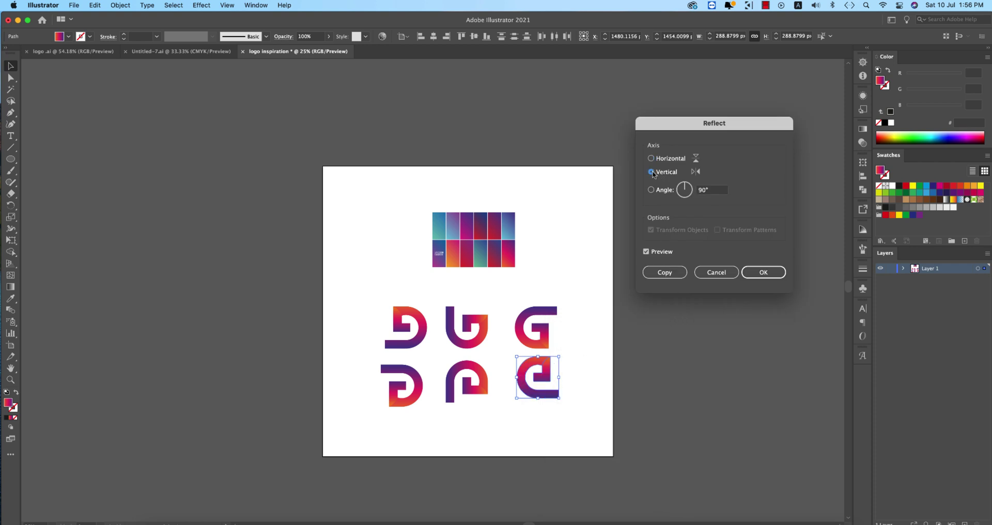
pyautogui.click(763, 273)
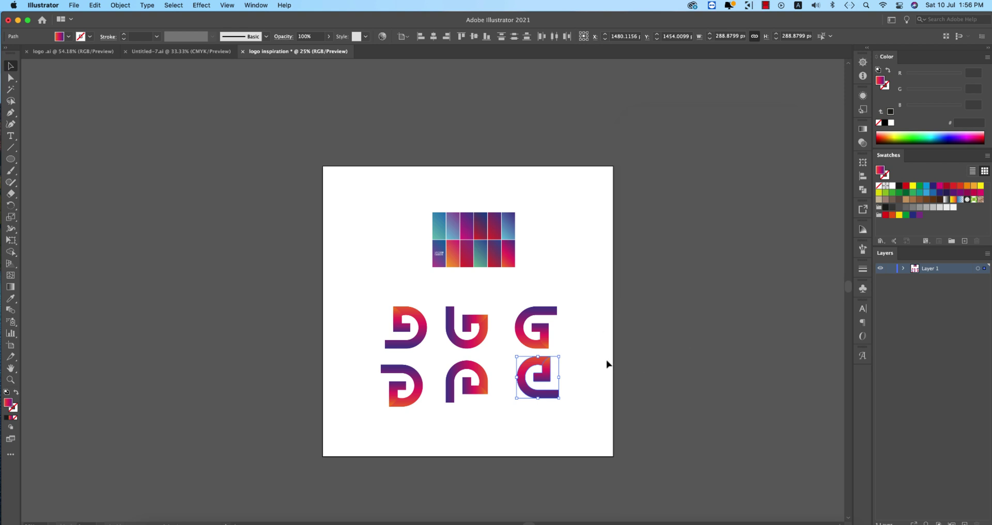
pyautogui.click(612, 365)
pyautogui.scroll(-3, 598, 359)
pyautogui.scroll(1, 555, 350)
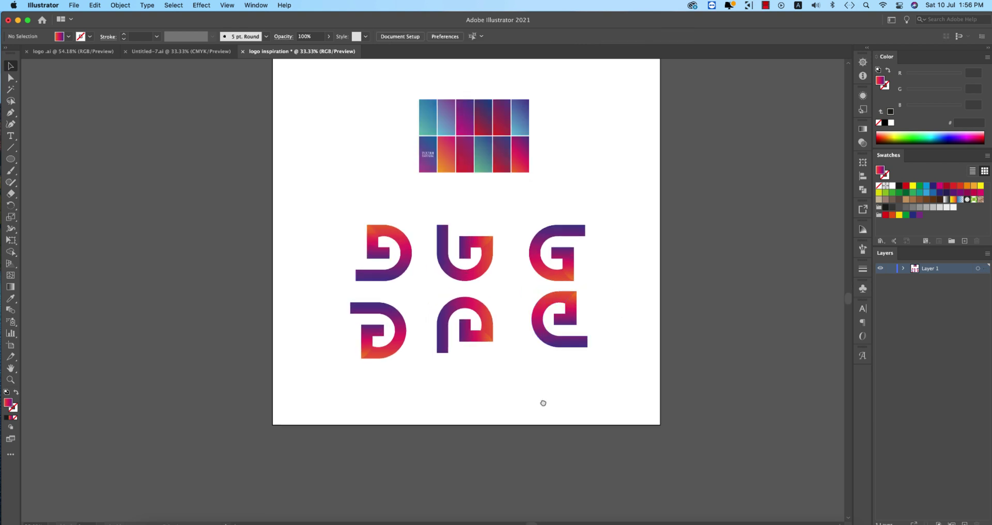
pyautogui.scroll(2, 543, 400)
pyautogui.moveTo(578, 407); pyautogui.dragTo(597, 398)
pyautogui.scroll(-1, 597, 397)
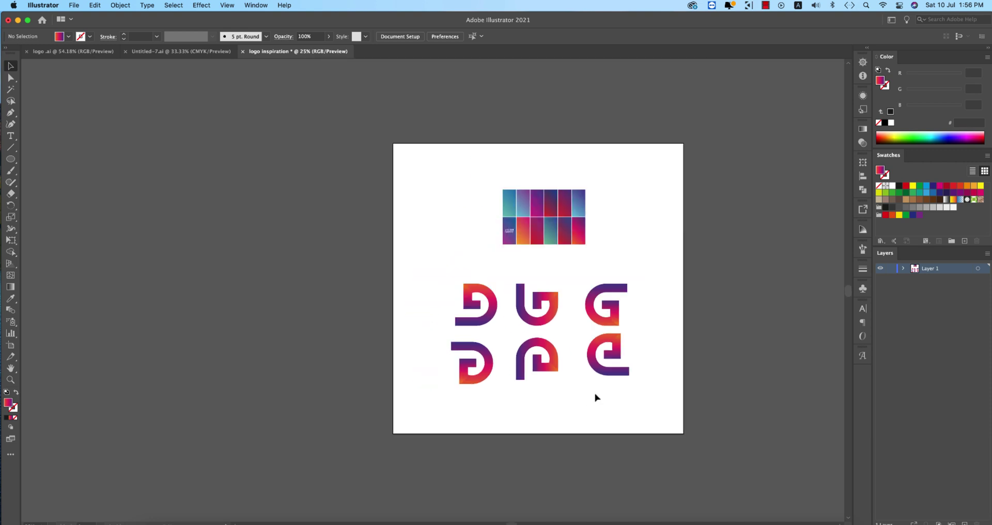
pyautogui.hscroll(2, 569, 416)
pyautogui.scroll(2, 569, 417)
# Fill the upper-middle letter with the second upper-row swatch's gradient, running vertically from purple above to light blue below, and deselect.
pyautogui.moveTo(488, 304); pyautogui.dragTo(530, 352)
pyautogui.press('i')
pyautogui.click(510, 226)
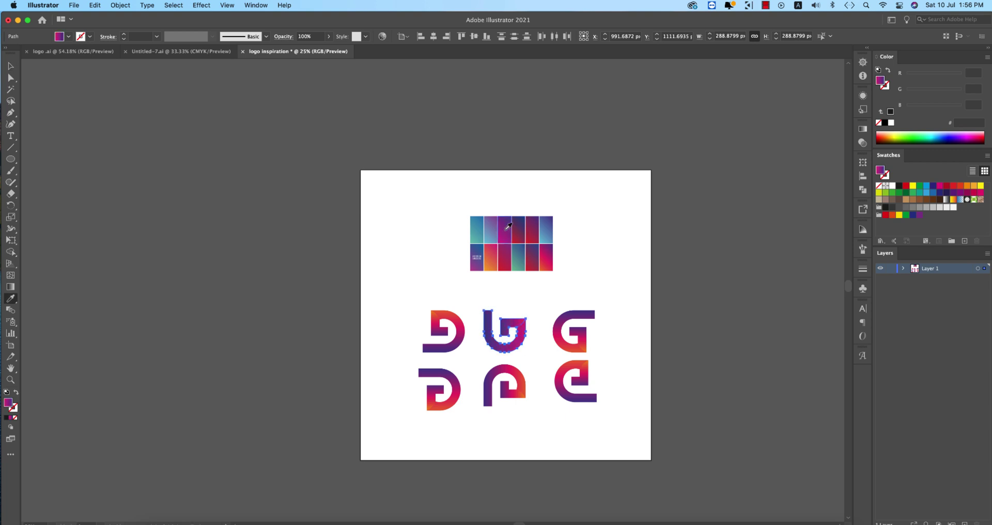
pyautogui.click(495, 227)
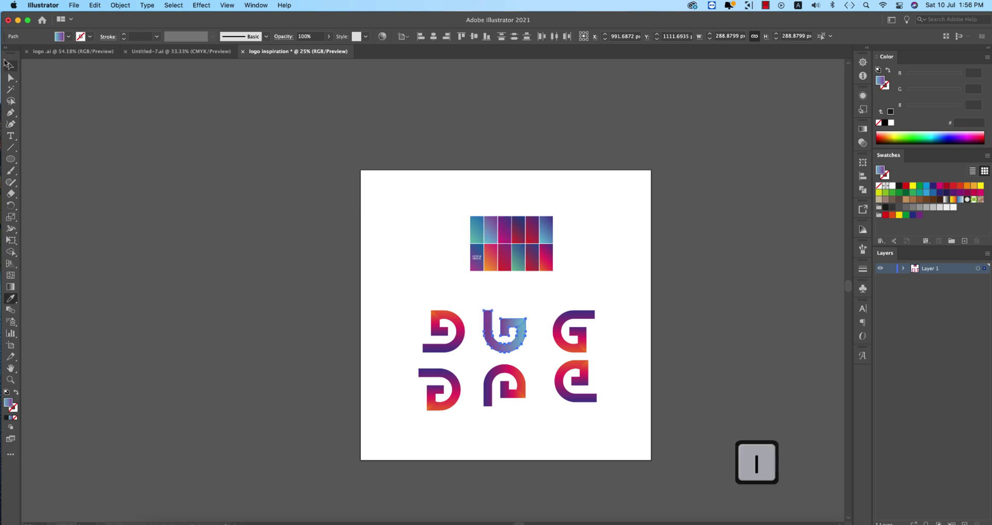
pyautogui.press('g')
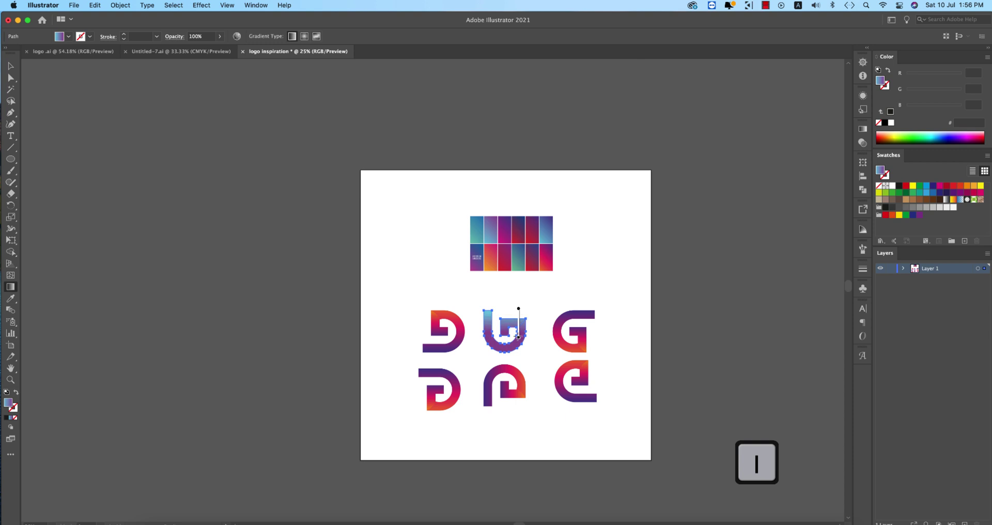
pyautogui.moveTo(527, 351); pyautogui.dragTo(505, 310)
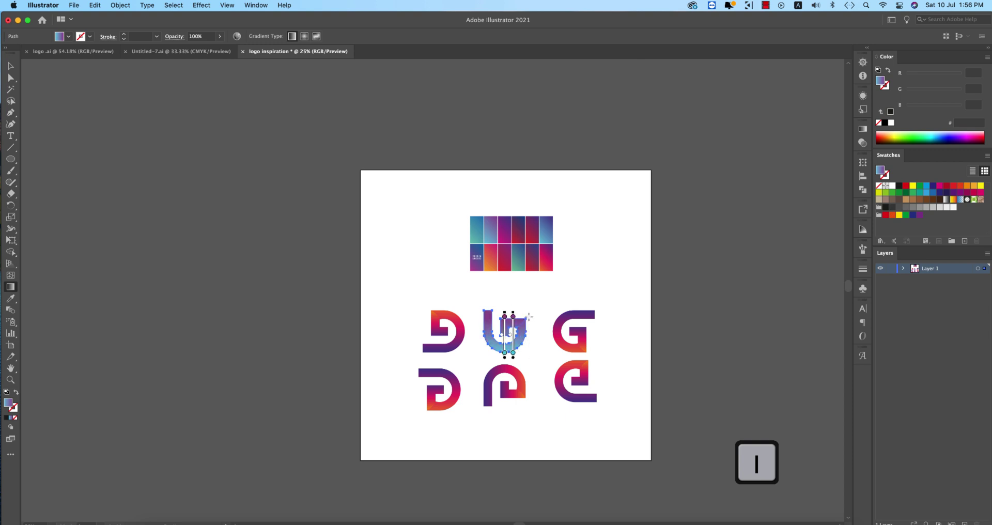
pyautogui.press('v')
pyautogui.click(670, 369)
# Fill the upper-right letter with the last upper-row swatch's gradient, running vertically from light blue above to dark blue below.
pyautogui.moveTo(615, 305); pyautogui.dragTo(557, 345)
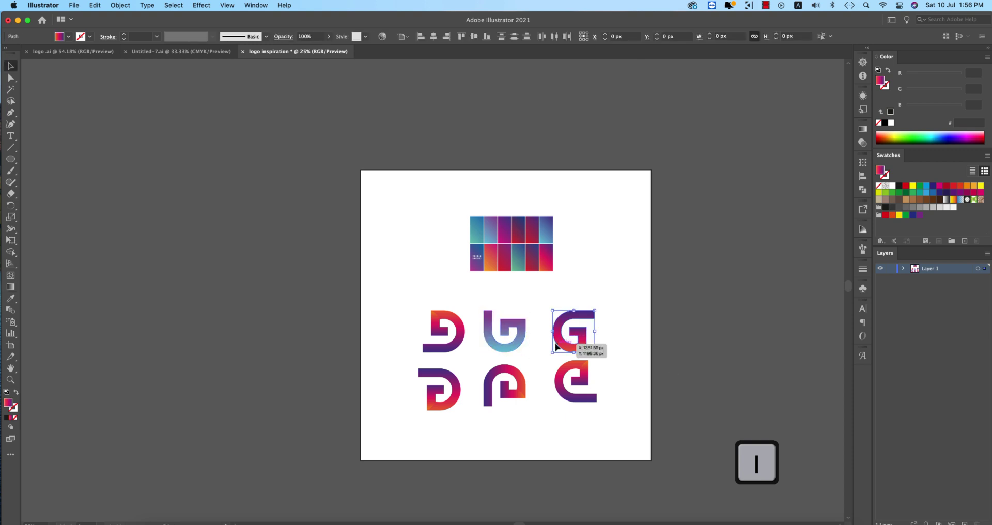
pyautogui.press('i')
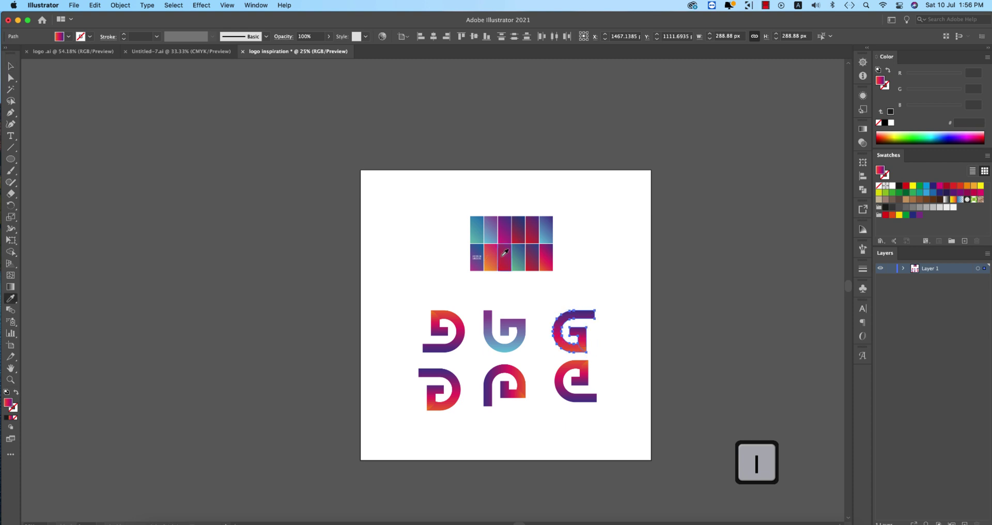
pyautogui.click(492, 252)
pyautogui.click(551, 232)
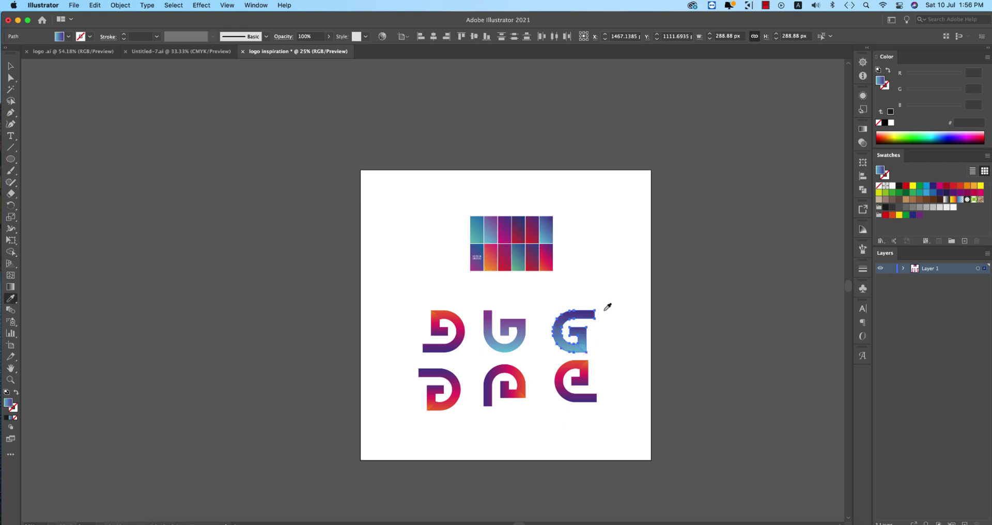
pyautogui.press('g')
pyautogui.moveTo(573, 346); pyautogui.dragTo(579, 298)
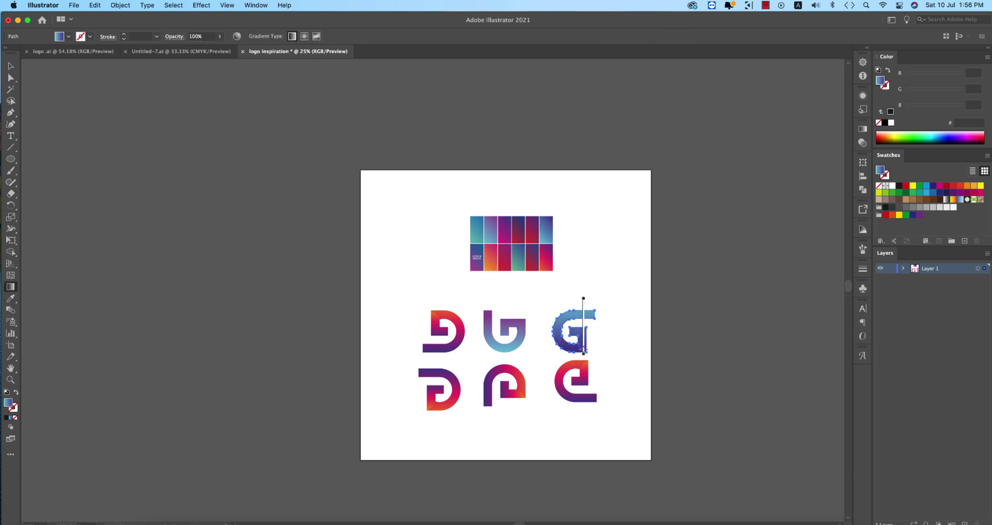
pyautogui.press('v')
# Fill the lower-left letter with the magenta-orange gradient sampled from the second swatch in the lower row.
pyautogui.moveTo(415, 364); pyautogui.dragTo(464, 429)
pyautogui.press('i')
pyautogui.click(491, 255)
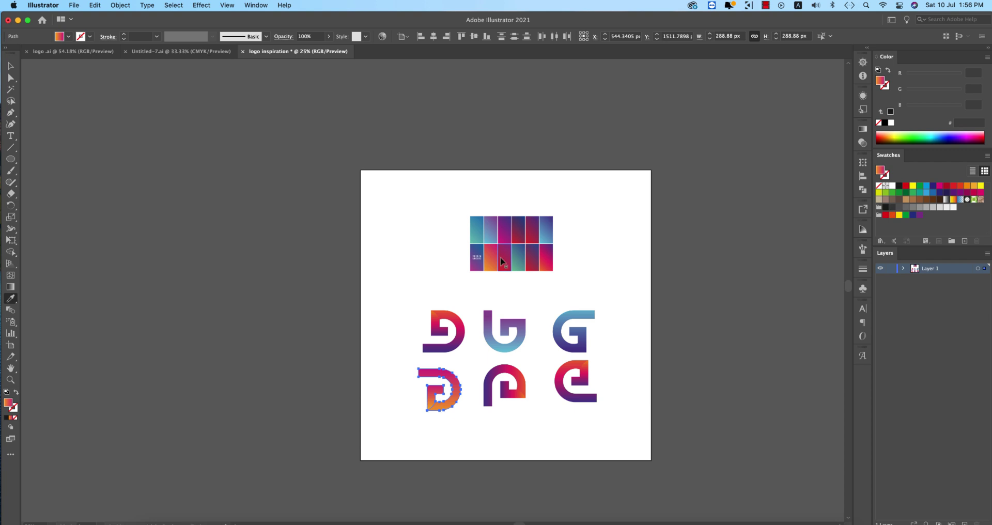
pyautogui.press('v')
# Fill the lower-middle letter with the first lower-row swatch's blue-purple gradient, redirect it diagonally from upper right to lower left, and deselect.
pyautogui.click(487, 370)
pyautogui.press('i')
pyautogui.click(476, 266)
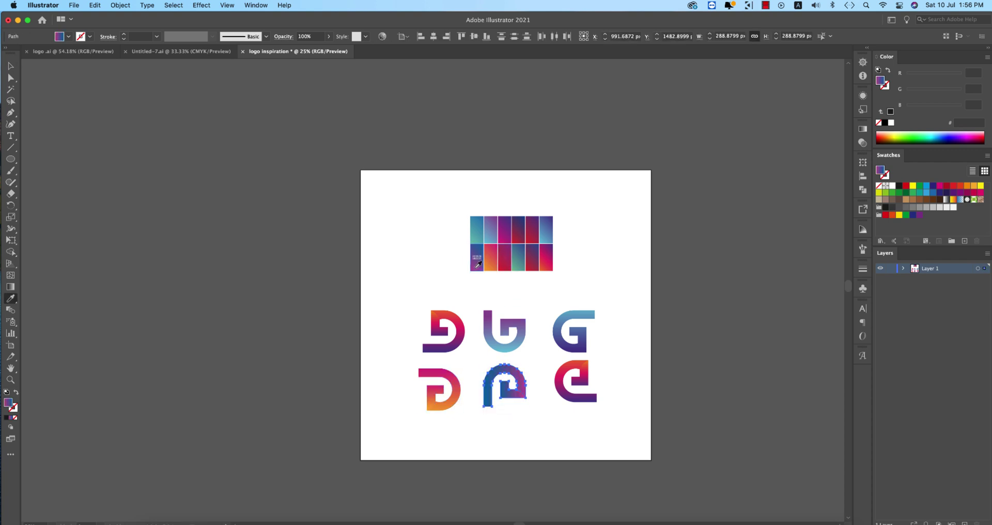
pyautogui.press('g')
pyautogui.moveTo(533, 359); pyautogui.dragTo(485, 410)
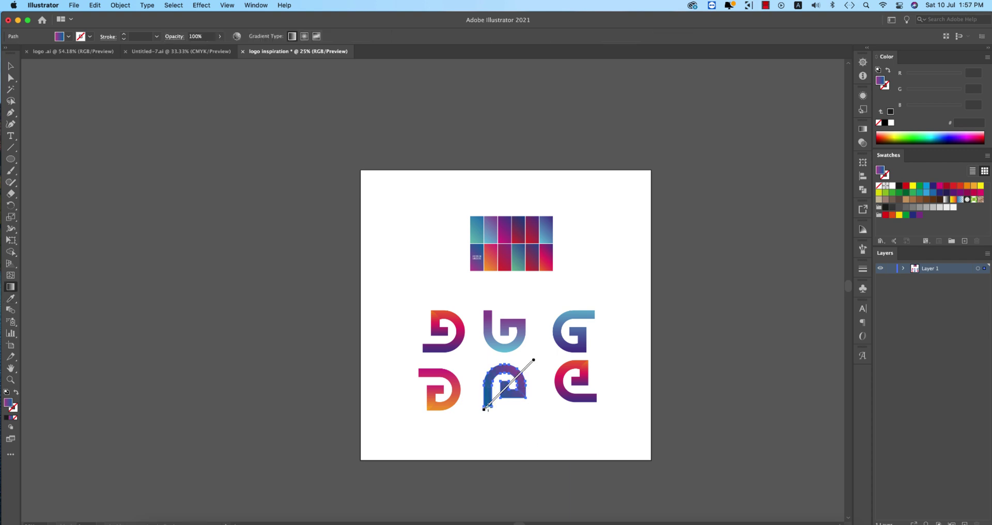
pyautogui.press('v')
pyautogui.click(522, 427)
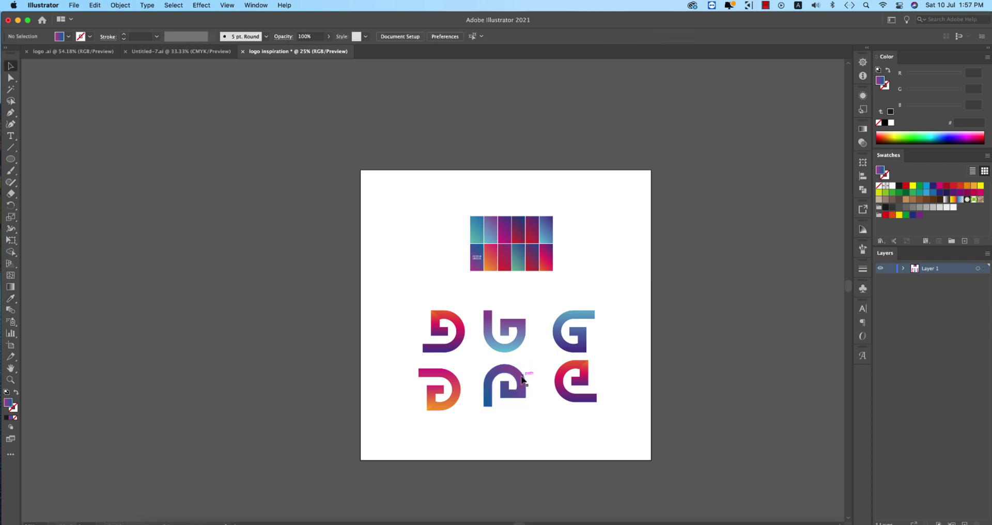
# Refill the lower-middle letter with the navy-red gradient sampled from the fourth swatch in the upper row, and deselect.
pyautogui.click(488, 402)
pyautogui.press('i')
pyautogui.click(508, 268)
pyautogui.click(527, 239)
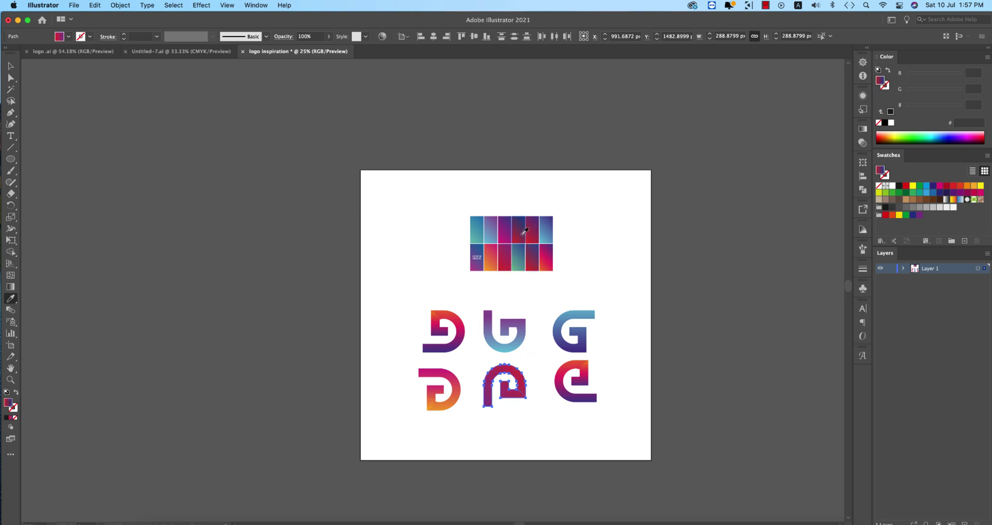
pyautogui.click(12, 69)
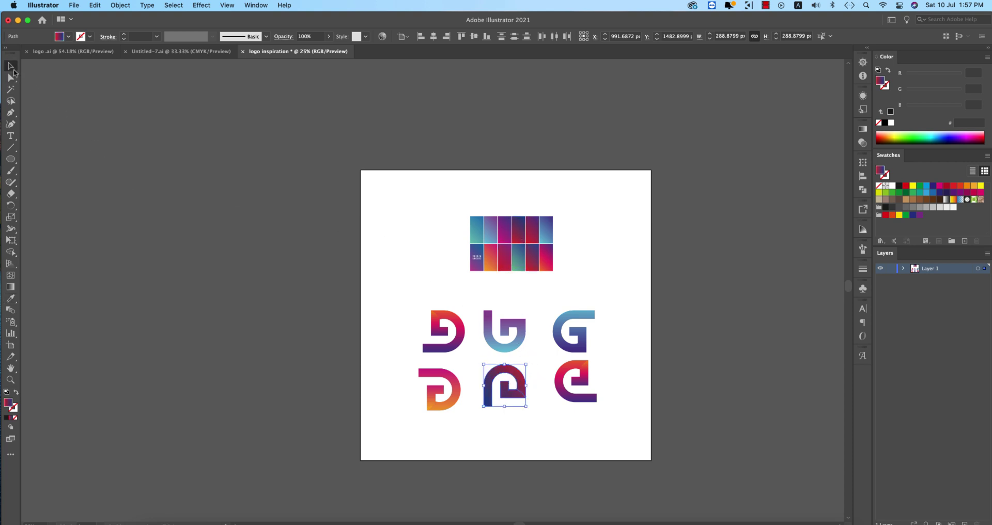
pyautogui.click(601, 427)
# Fill the lower-right letter with the green-blue gradient sampled from the fourth swatch in the lower row, and deselect.
pyautogui.click(555, 372)
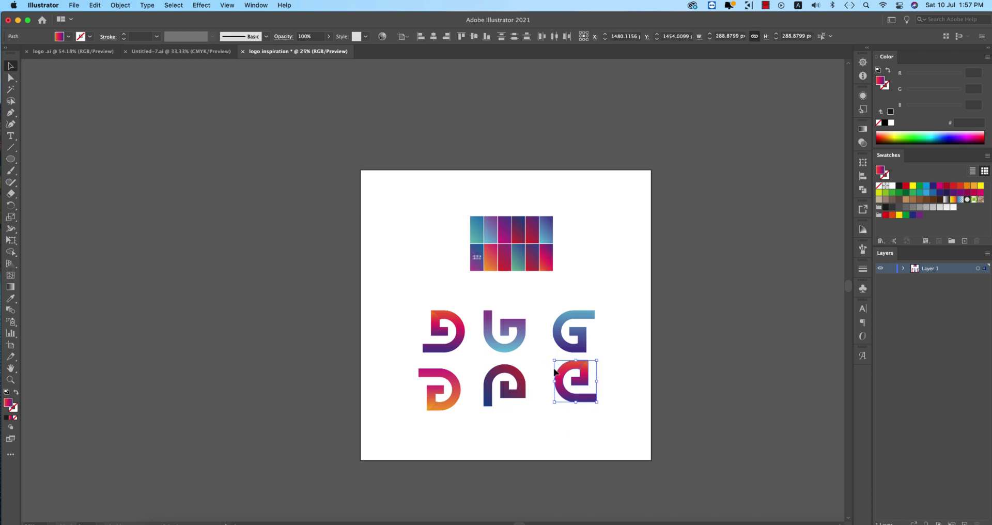
pyautogui.press('i')
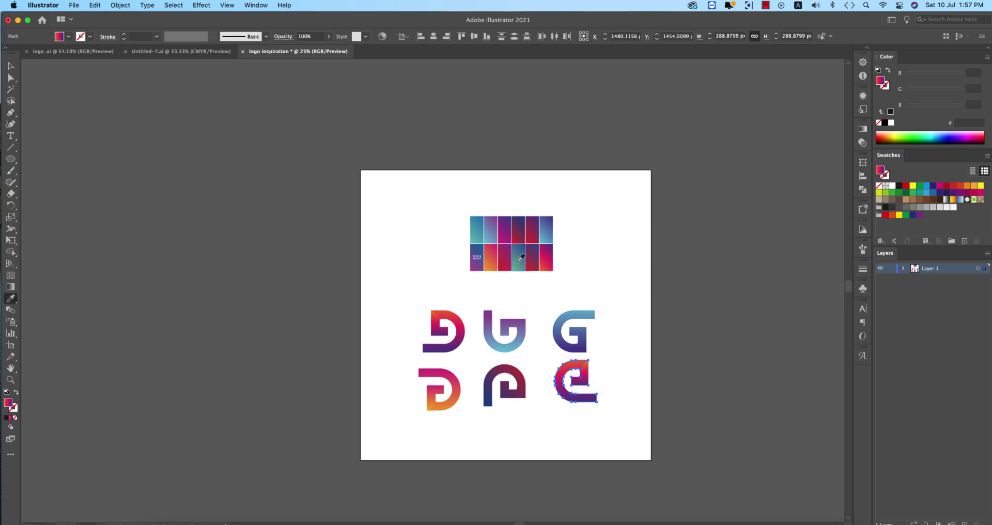
pyautogui.click(517, 259)
pyautogui.press('v')
pyautogui.click(535, 369)
# Shift the gradient midpoint of the upper-middle letter's inner folded piece toward the purple end, and deselect.
pyautogui.scroll(1, 535, 369)
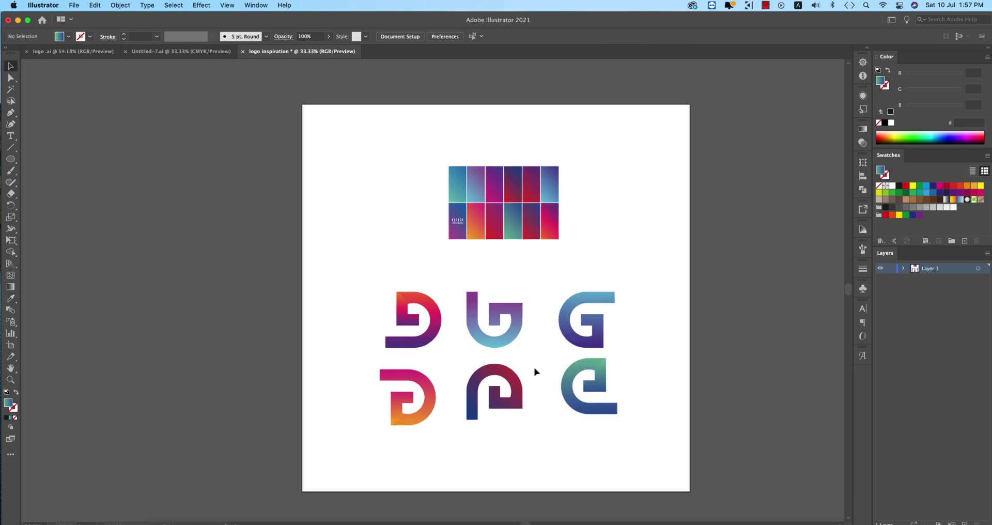
pyautogui.hscroll(3, 540, 412)
pyautogui.scroll(-1, 540, 412)
pyautogui.scroll(1, 499, 388)
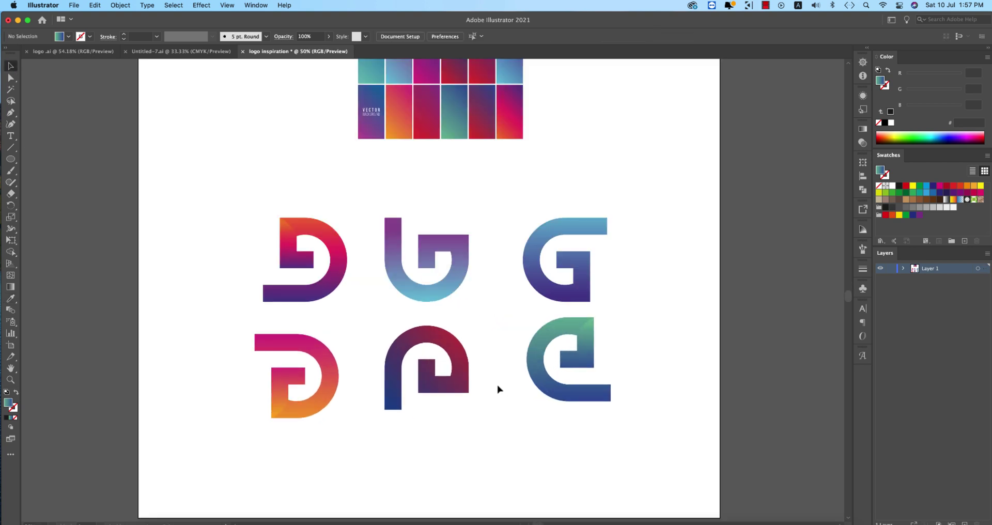
pyautogui.click(443, 251)
pyautogui.click(862, 129)
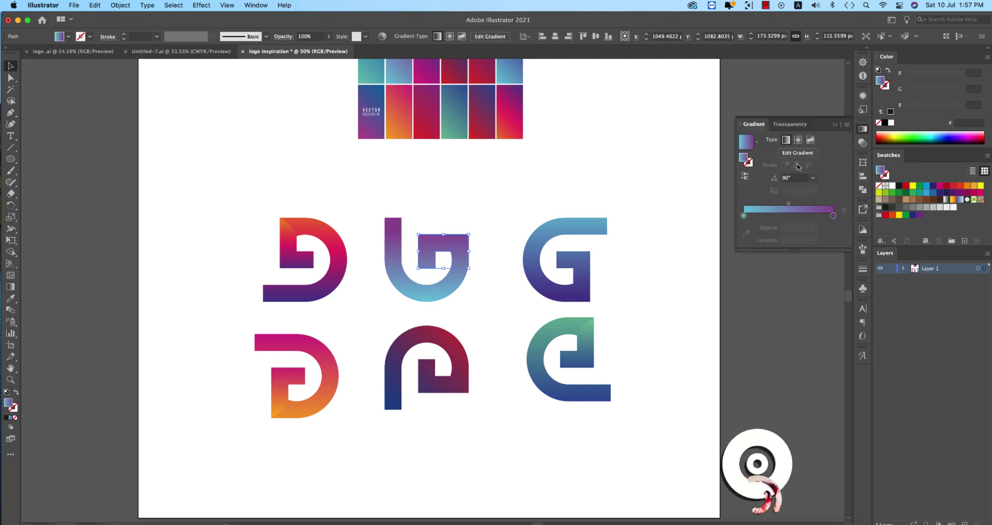
pyautogui.moveTo(790, 205); pyautogui.dragTo(801, 205)
pyautogui.click(638, 328)
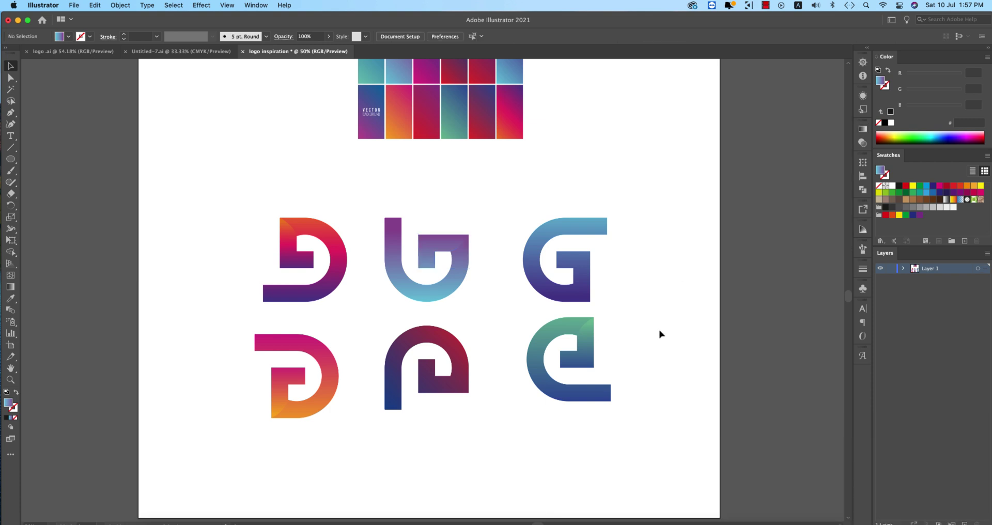
# Move the gradient midpoint of the upper-right letter's inner folded piece to about 71.7% toward dark blue, and deselect.
pyautogui.click(580, 265)
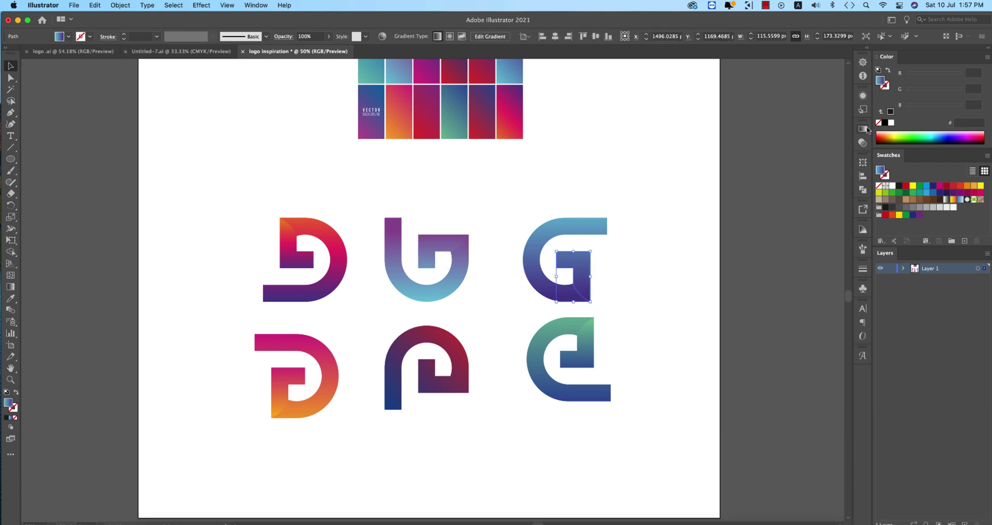
pyautogui.click(862, 129)
pyautogui.moveTo(790, 205)
pyautogui.mouseDown()
pyautogui.moveTo(768, 204)
pyautogui.moveTo(809, 205)
pyautogui.mouseUp()
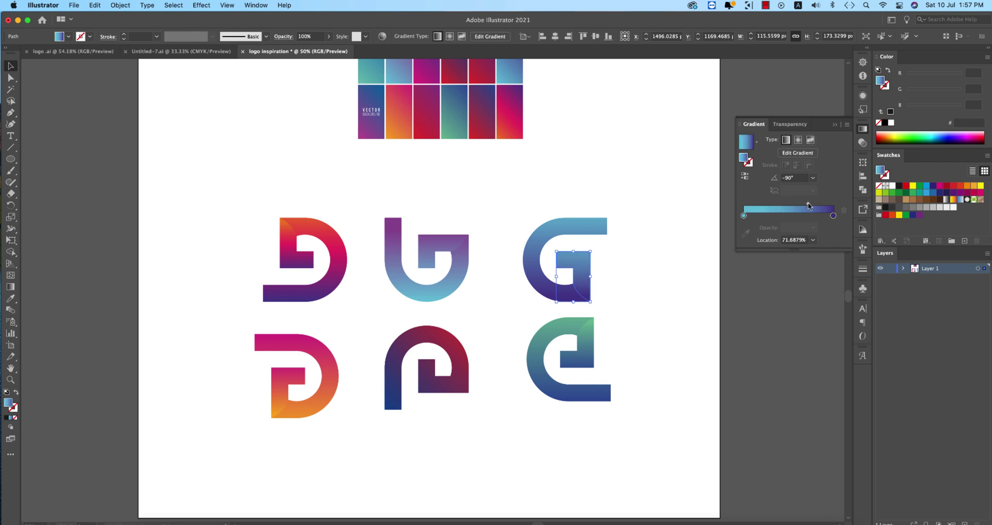
pyautogui.click(665, 275)
# Adjust the gradient midpoint of the lower-middle letter's inner folded piece to blend more navy into the red, and deselect.
pyautogui.hscroll(-3, 657, 302)
pyautogui.scroll(-2, 658, 303)
pyautogui.click(531, 342)
pyautogui.click(863, 129)
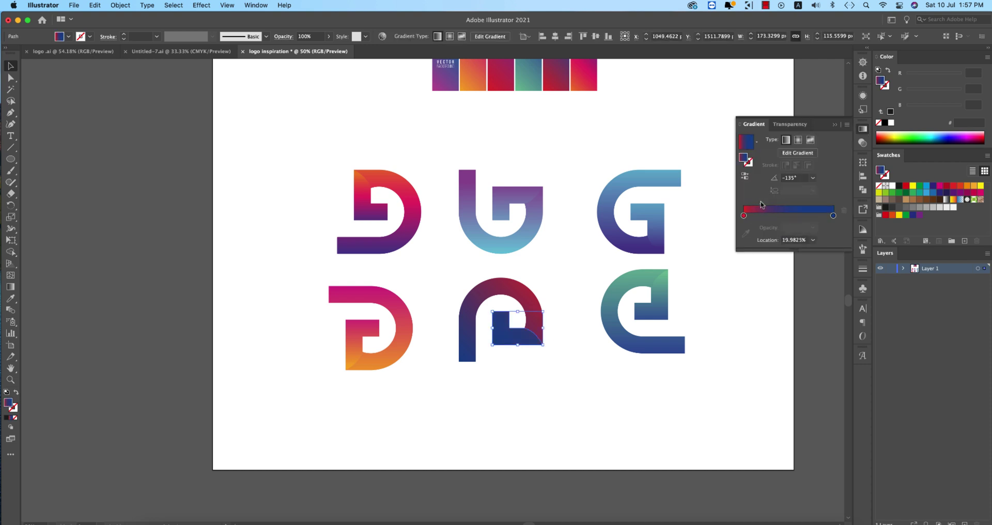
pyautogui.moveTo(767, 208); pyautogui.dragTo(782, 207)
pyautogui.click(579, 259)
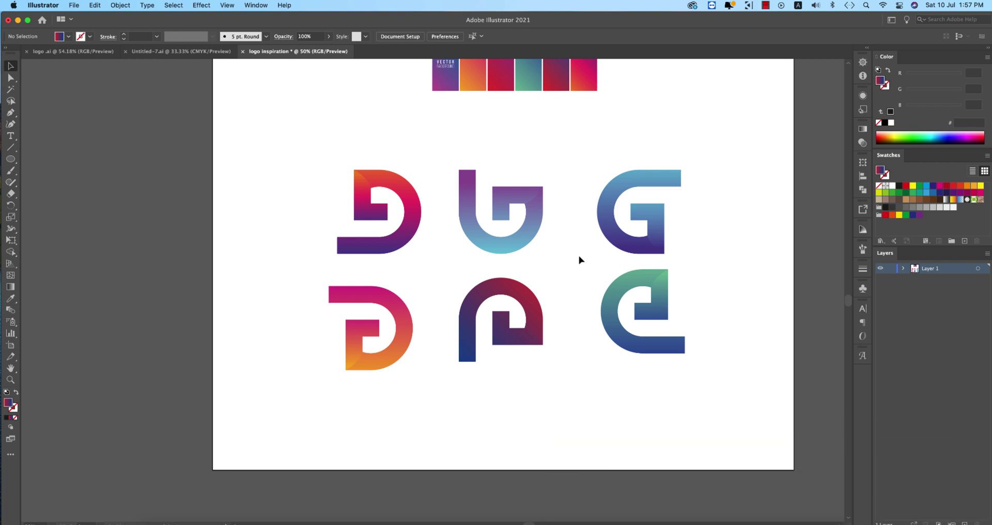
# Switch to the logo.ai document and examine its sheet of six gradient letter logos.
pyautogui.click(72, 51)
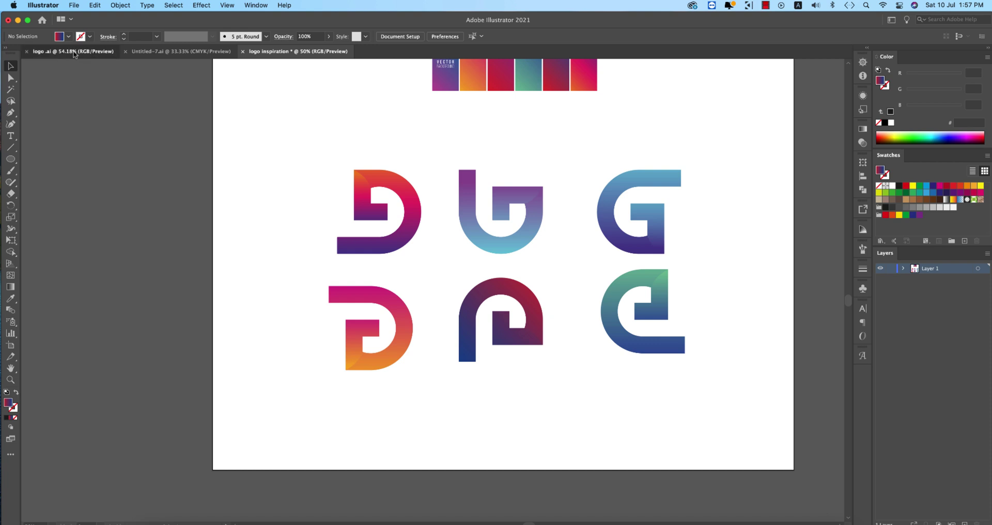
pyautogui.scroll(-1, 544, 327)
pyautogui.moveTo(359, 344); pyautogui.dragTo(669, 434)
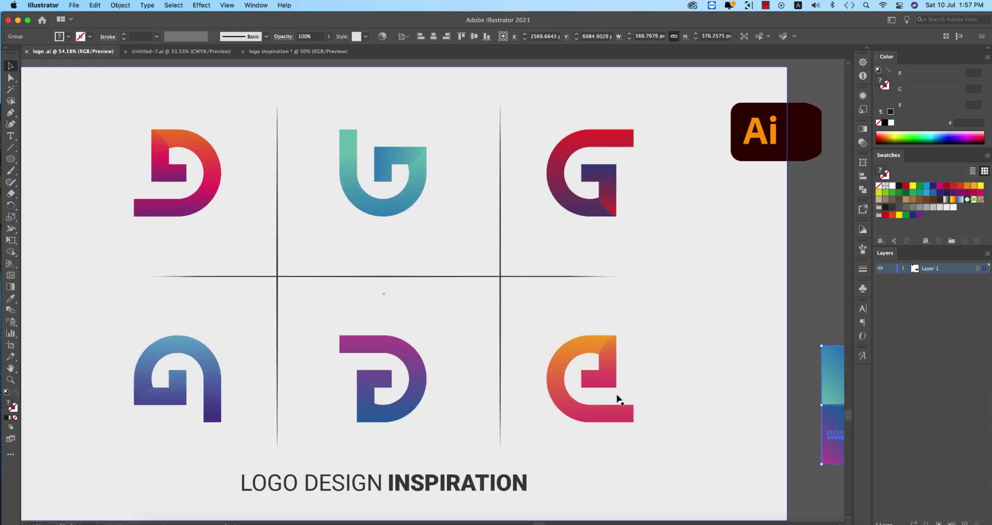
pyautogui.press('super+minus')
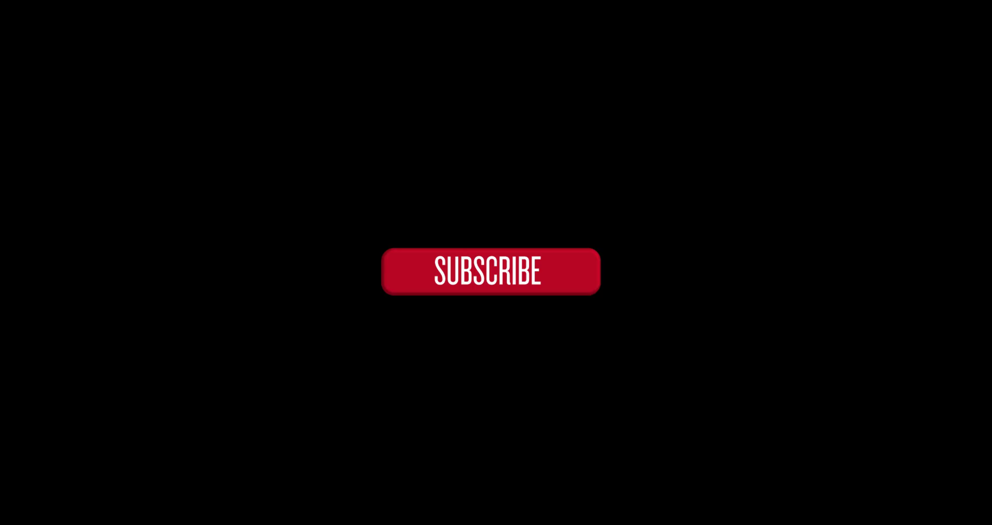